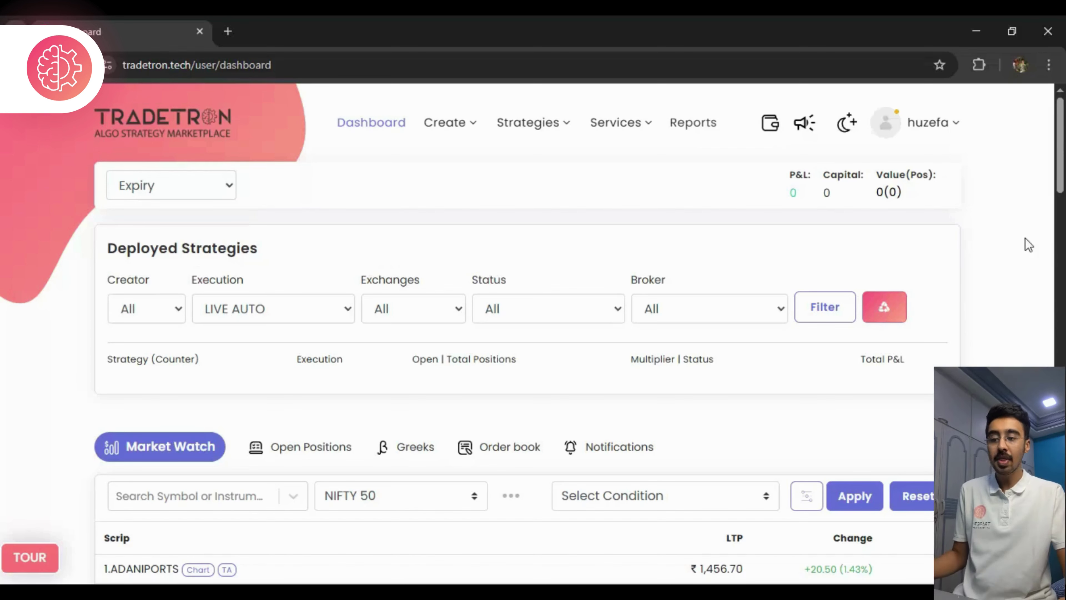
# - Examine the available market watch lists and the scrips, last prices and changes in the NIFTY 50 list
pyautogui.scroll(-3, 1025, 252)
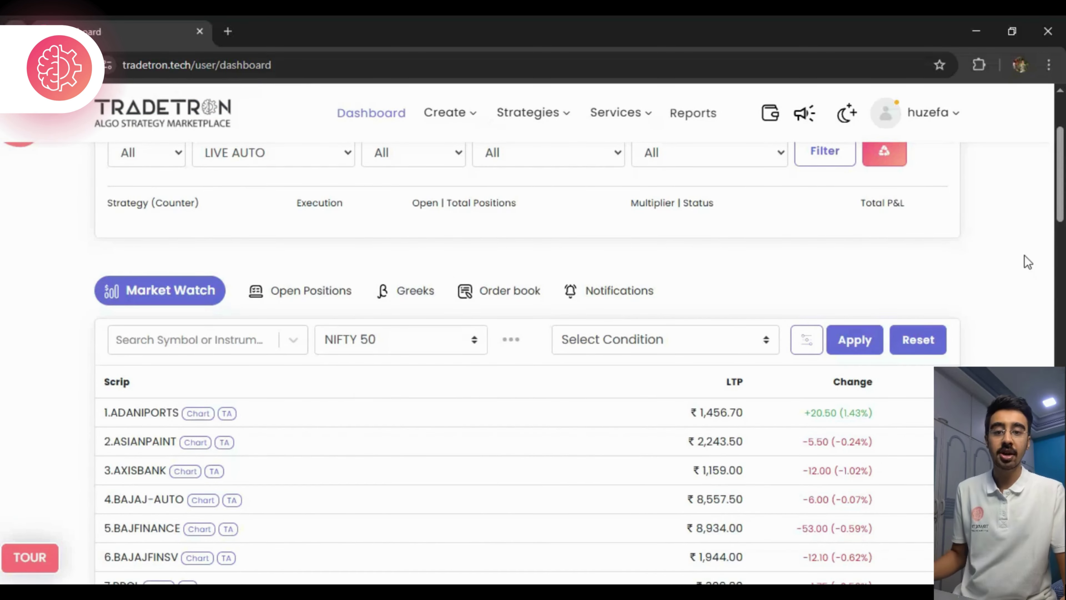
pyautogui.scroll(-2, 1025, 255)
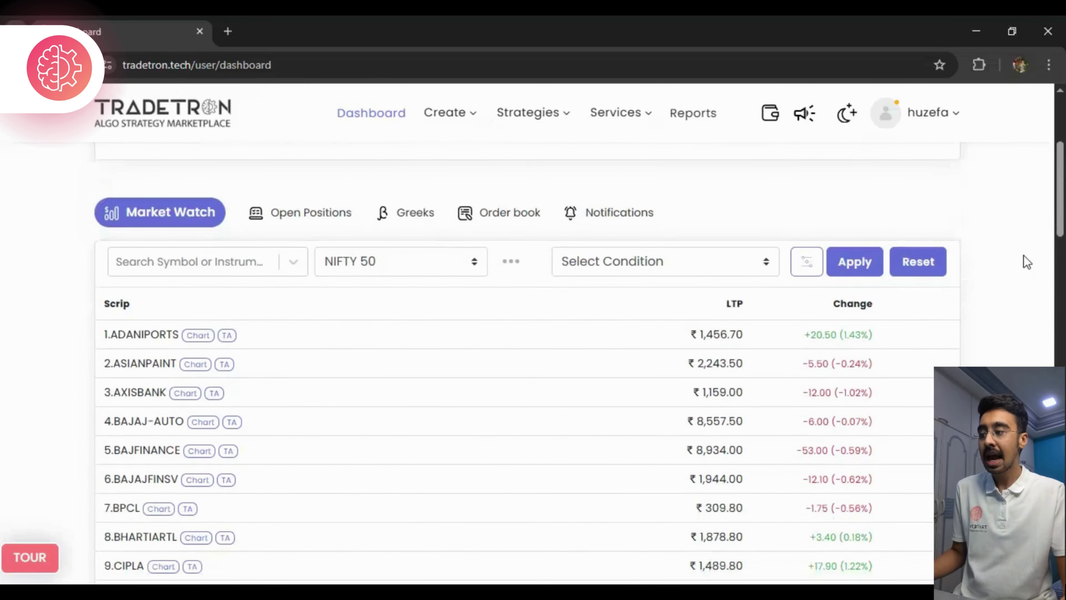
pyautogui.click(397, 265)
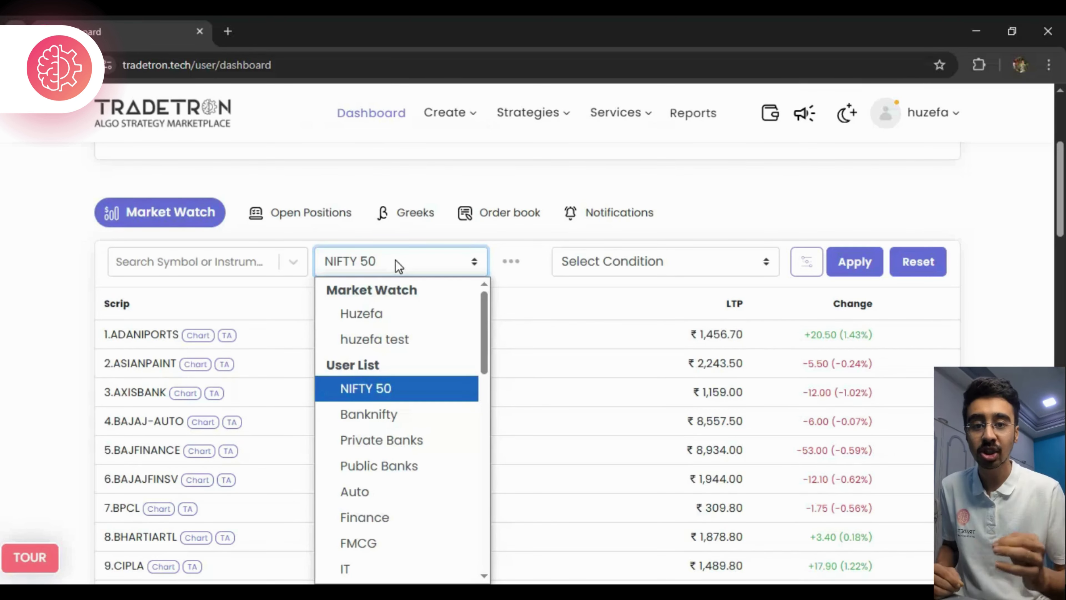
pyautogui.scroll(-10, 485, 305)
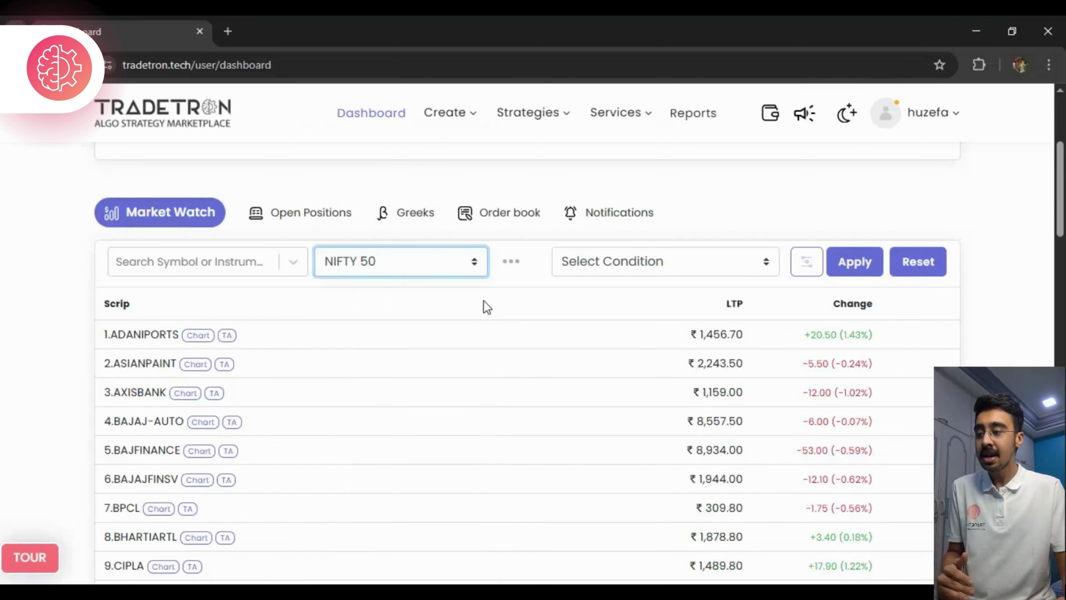
pyautogui.scroll(-10, 485, 309)
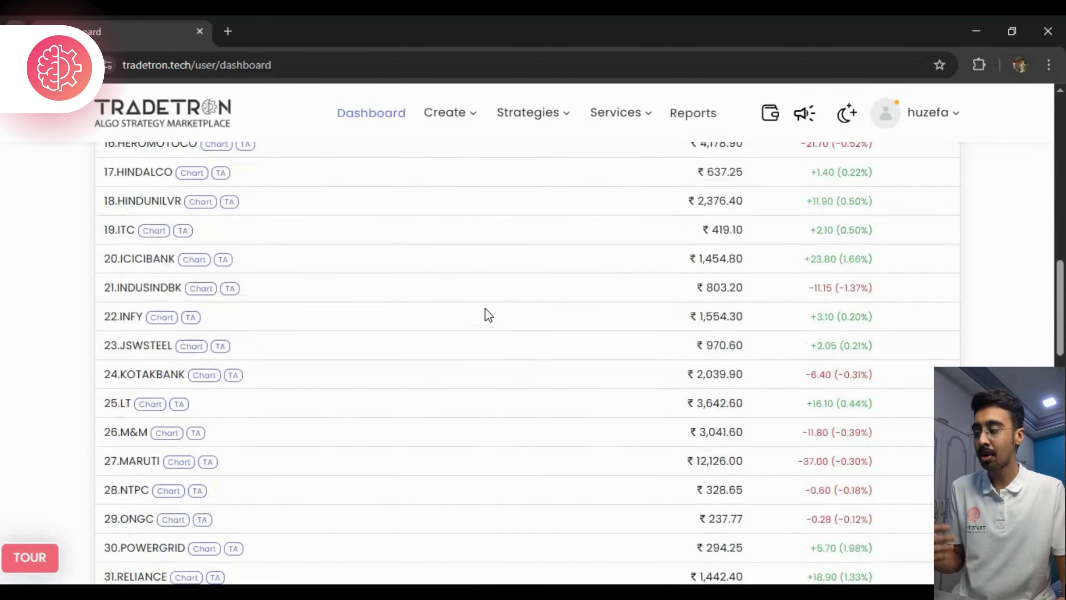
pyautogui.scroll(-3, 485, 311)
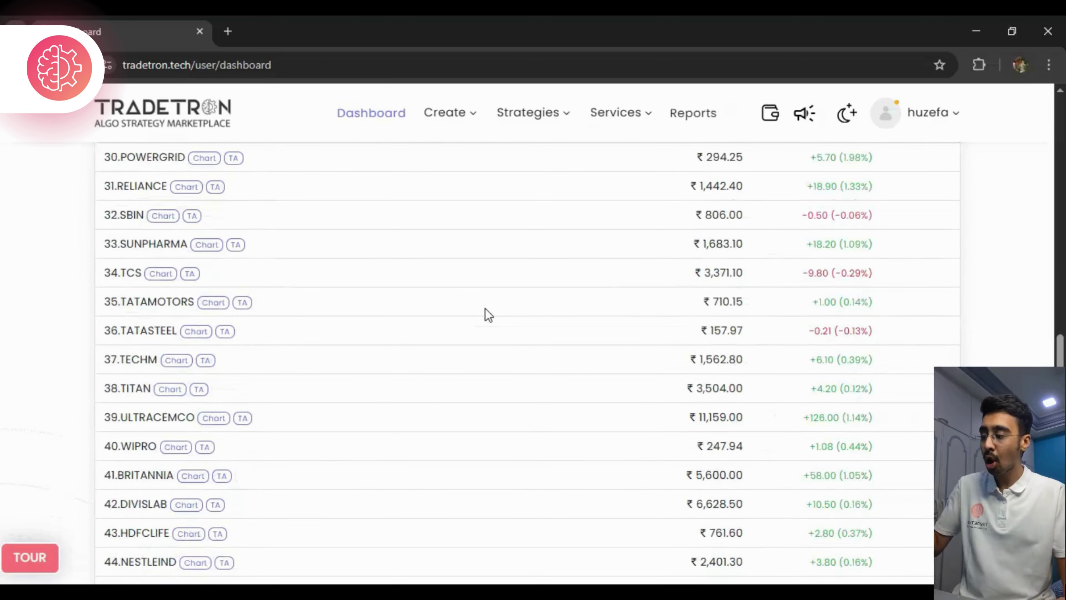
pyautogui.scroll(-2, 489, 315)
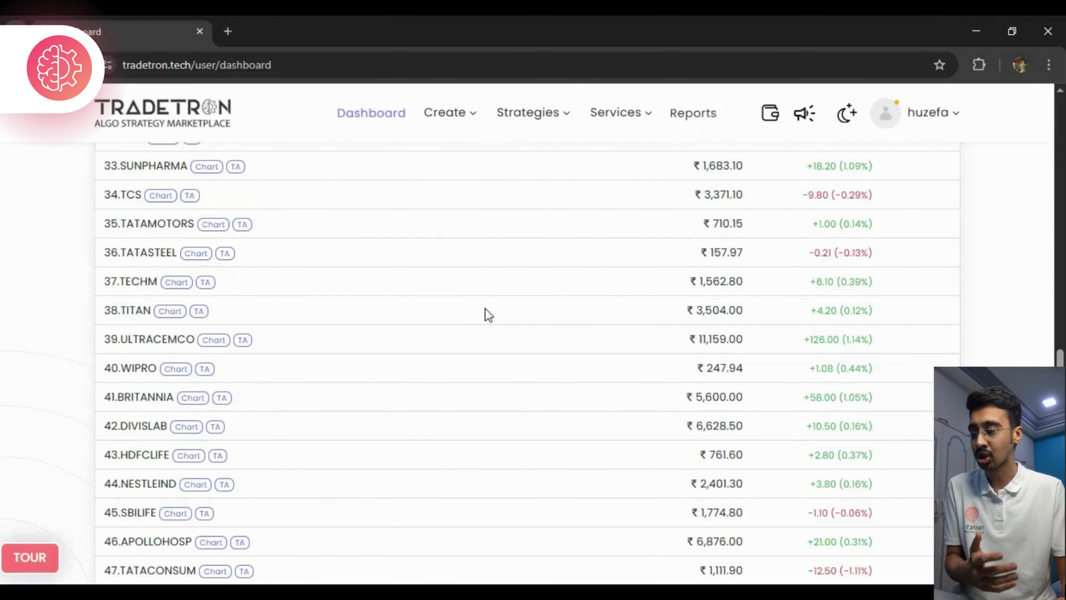
pyautogui.scroll(-5, 485, 308)
pyautogui.scroll(7, 487, 342)
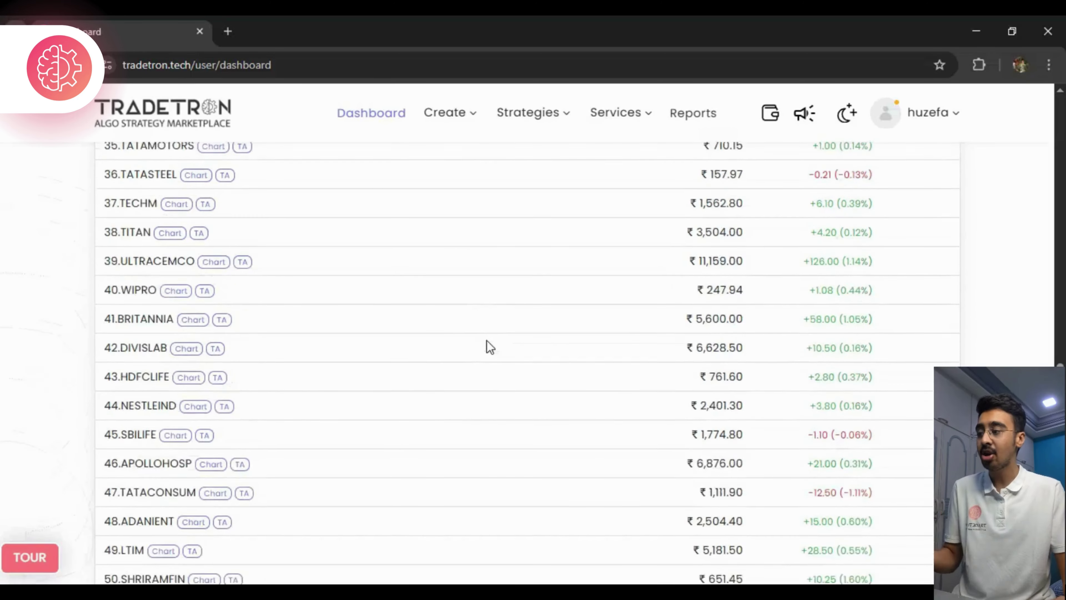
pyautogui.scroll(10, 486, 340)
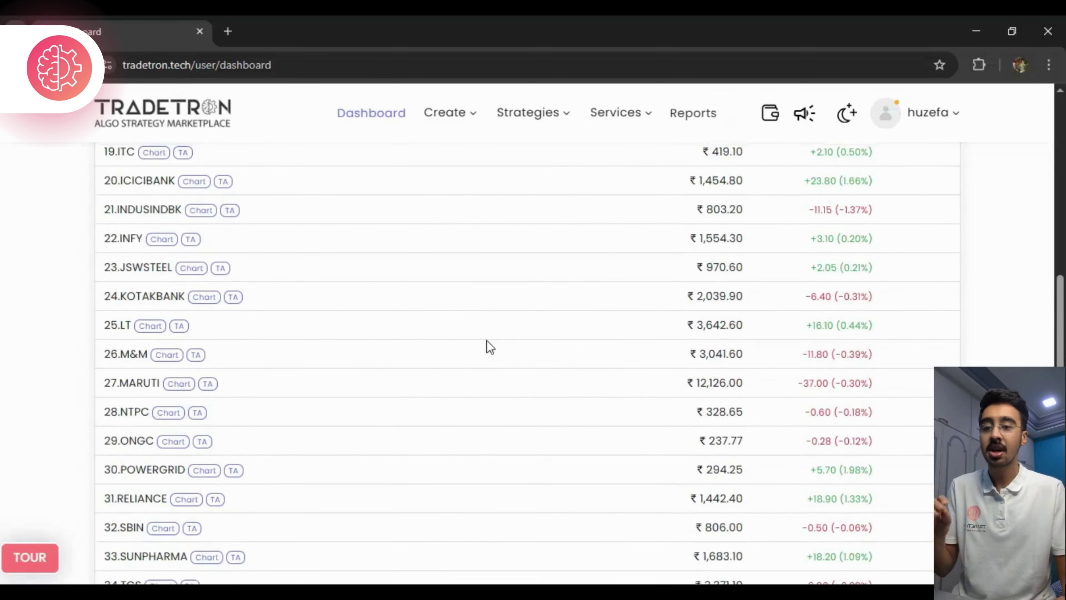
pyautogui.scroll(6, 486, 339)
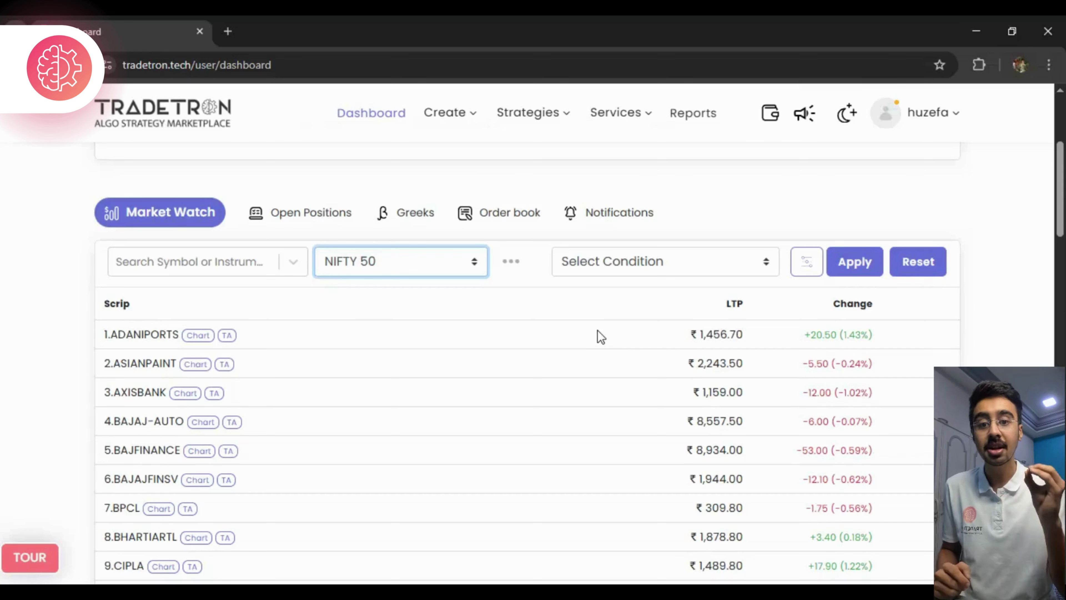
# - Choose EMA as the market watch screener condition and open its saved formula for editing
pyautogui.click(640, 261)
pyautogui.click(646, 316)
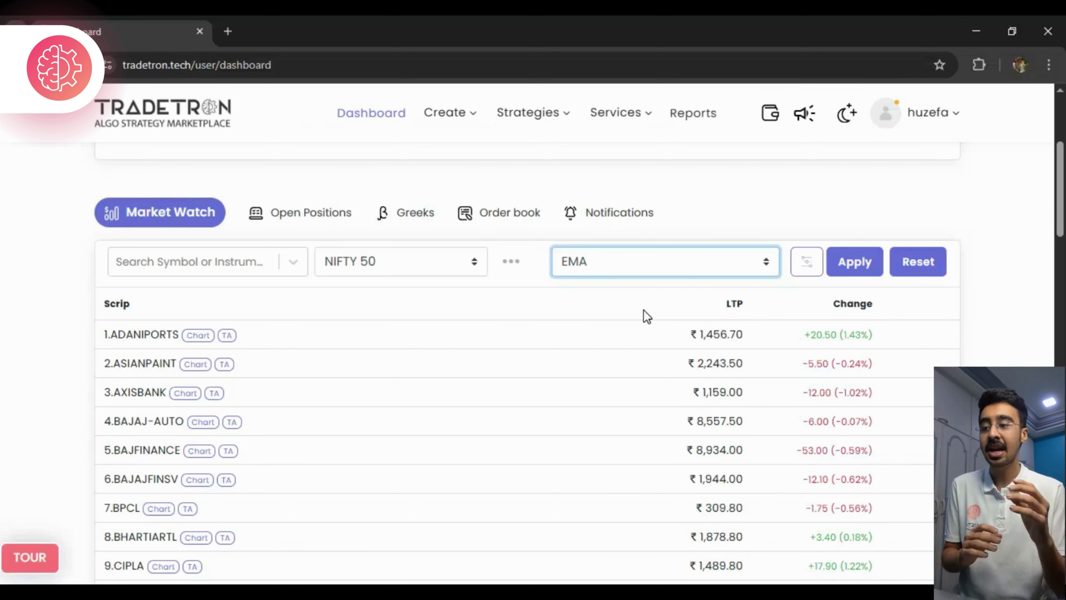
pyautogui.click(806, 261)
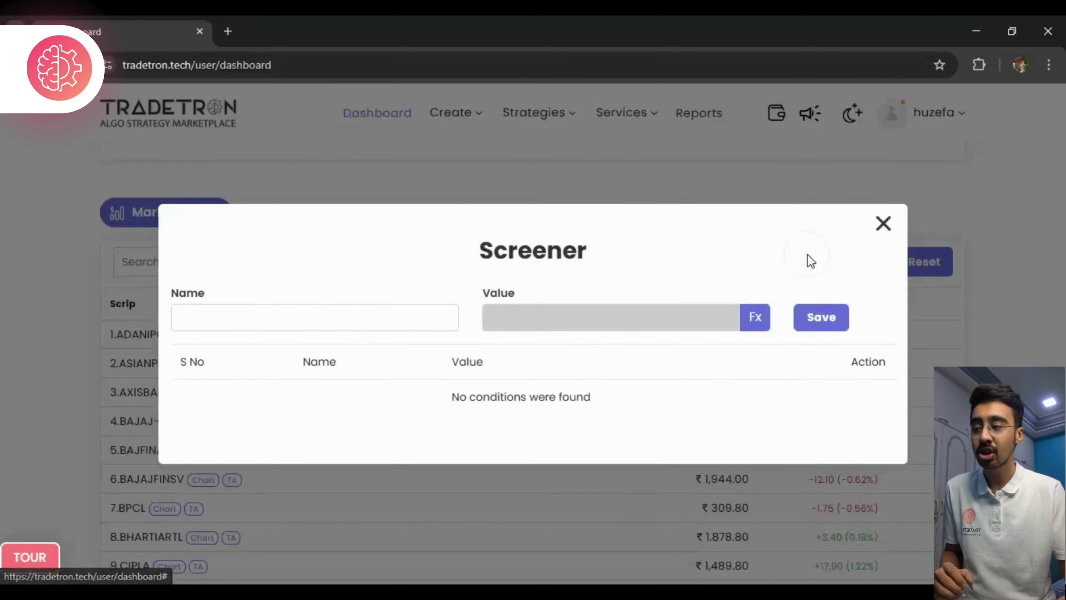
pyautogui.click(850, 337)
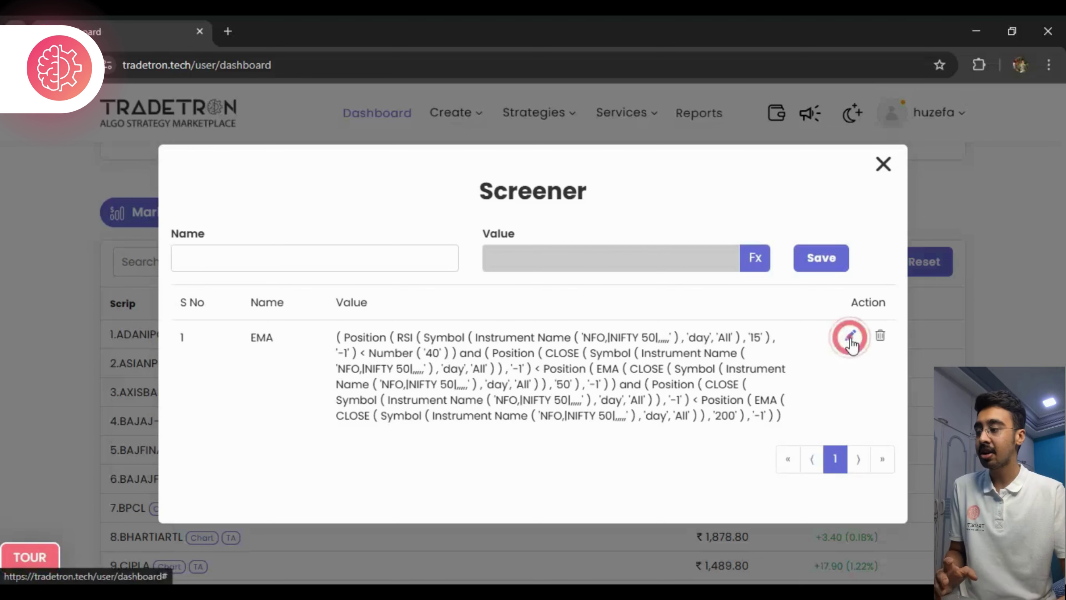
pyautogui.click(757, 258)
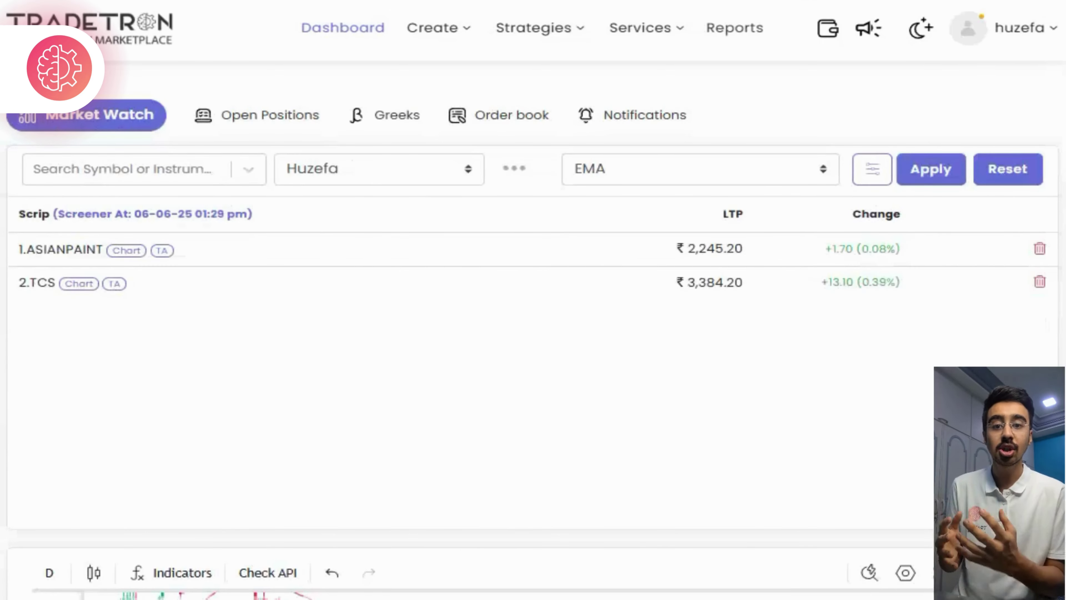
# - Examine the daily ASIANPAINT price chart against the conditions of a close below the 200 EMA and the 50 EMA
pyautogui.scroll(-10, 534, 336)
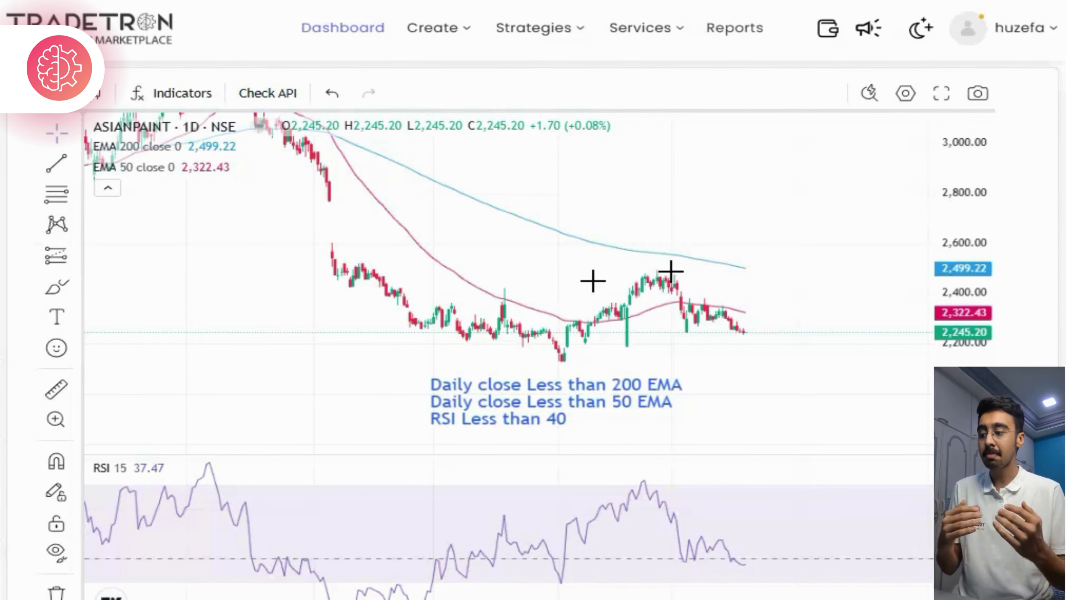
pyautogui.click(562, 385)
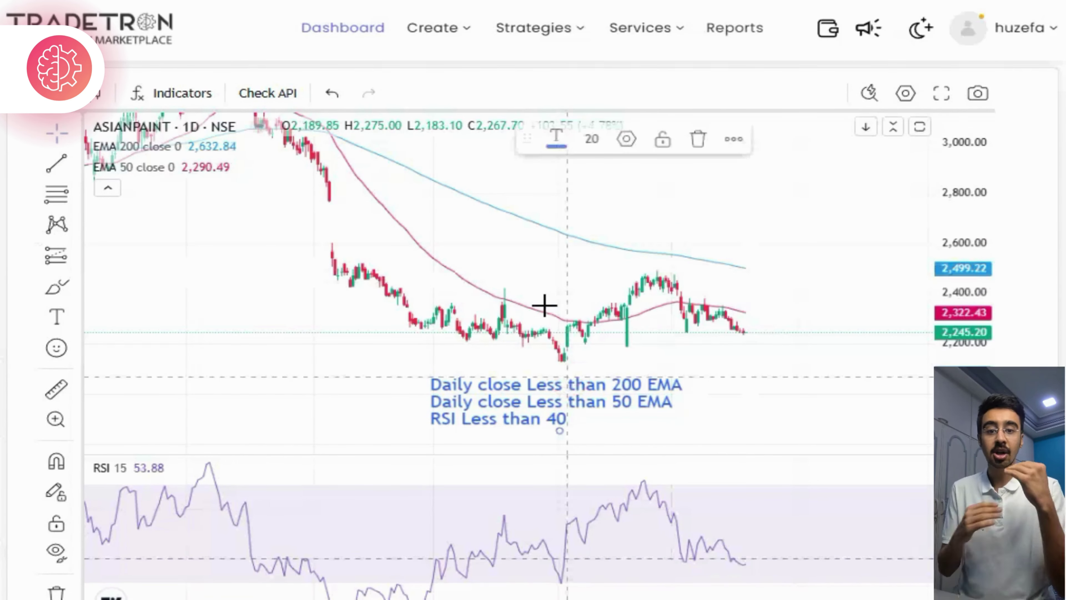
pyautogui.tripleClick(499, 382)
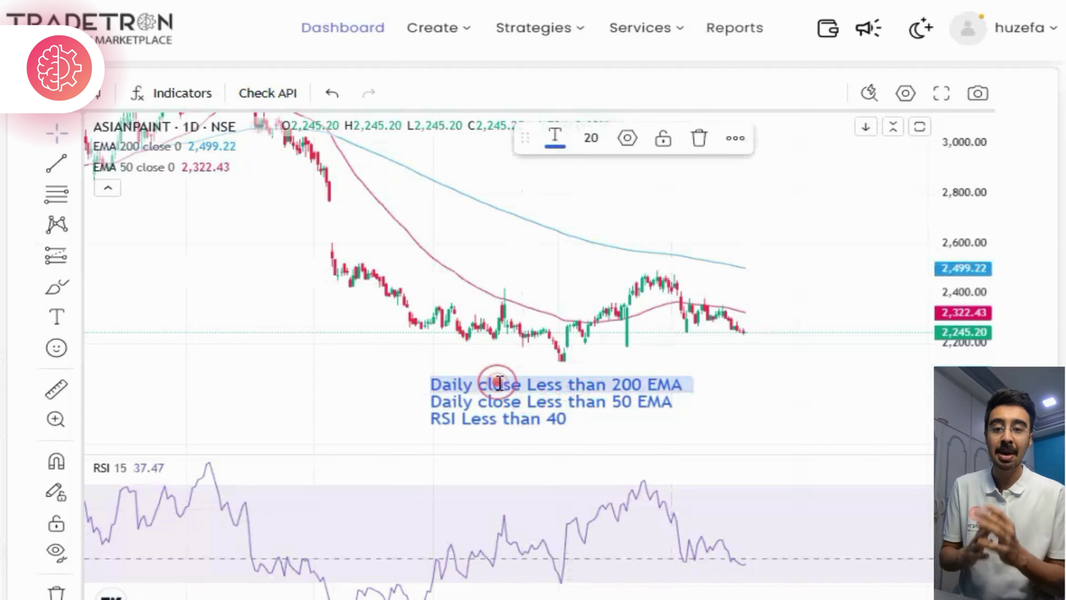
pyautogui.tripleClick(498, 402)
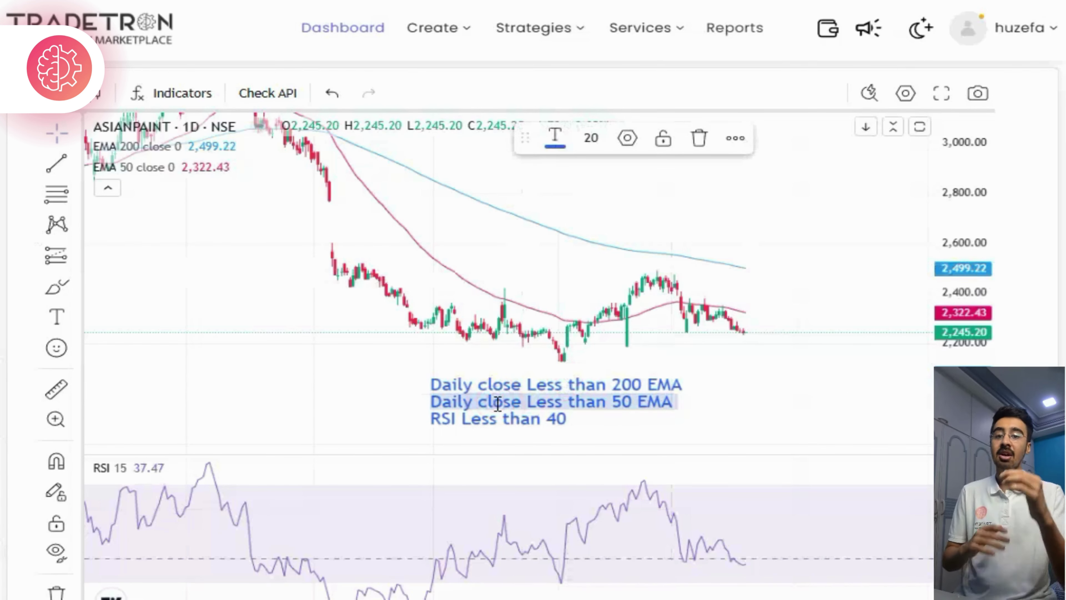
pyautogui.click(755, 338)
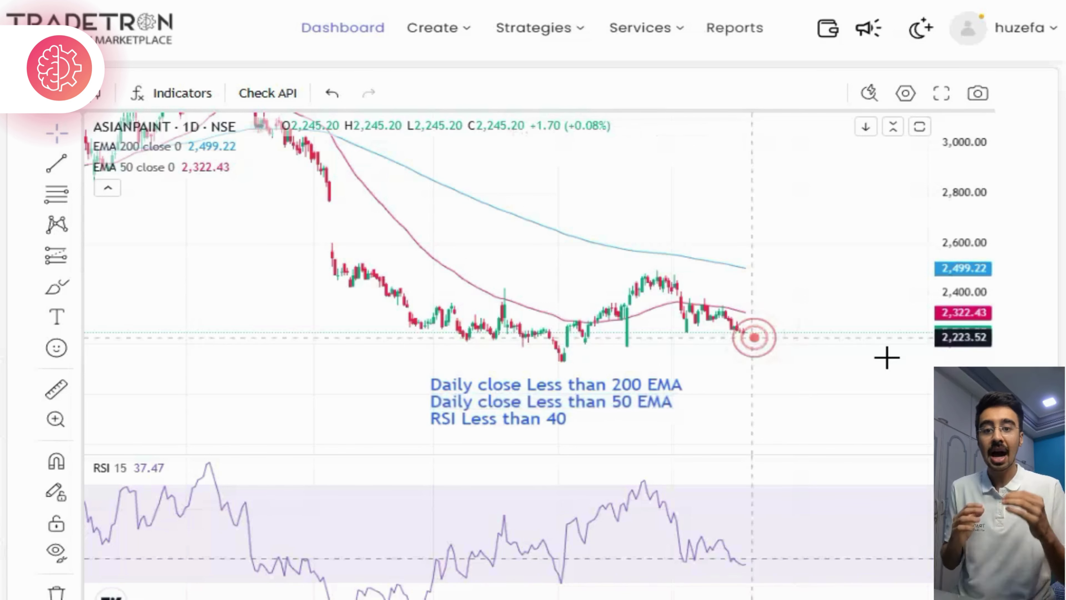
pyautogui.moveTo(960, 378); pyautogui.dragTo(959, 276)
pyautogui.moveTo(865, 371); pyautogui.dragTo(759, 296)
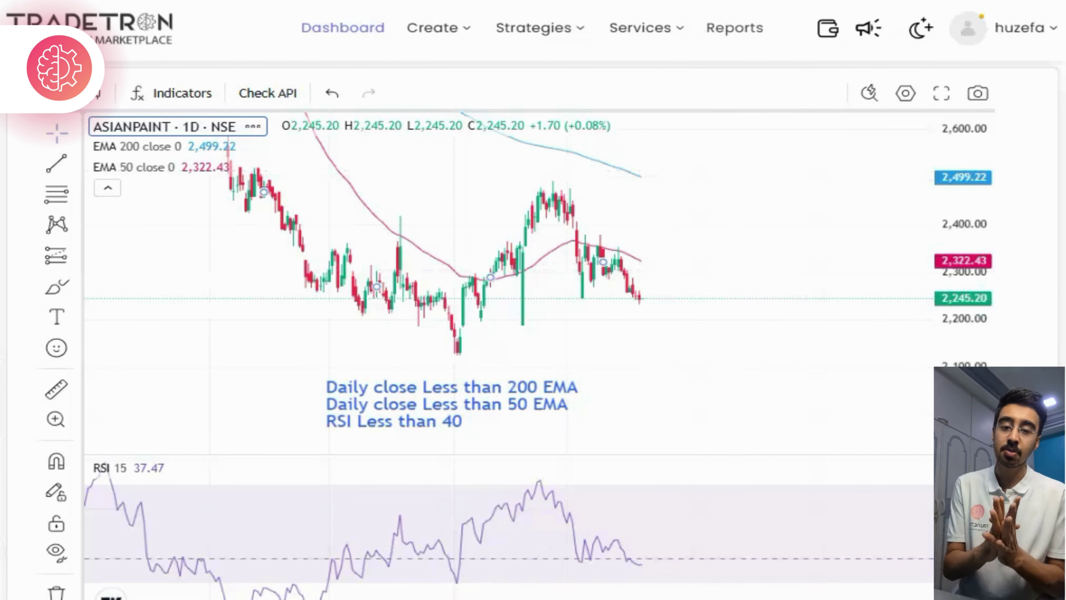
# - Examine the RSI 15 pane of the ASIANPAINT chart against the RSI less than 40 condition
pyautogui.scroll(-4, 534, 328)
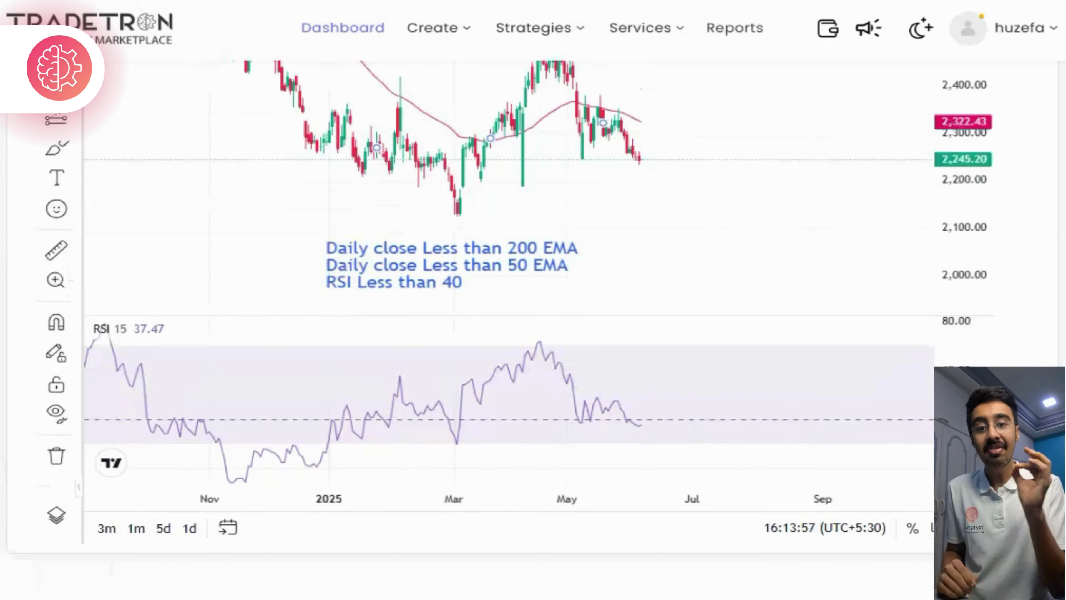
pyautogui.click(385, 250)
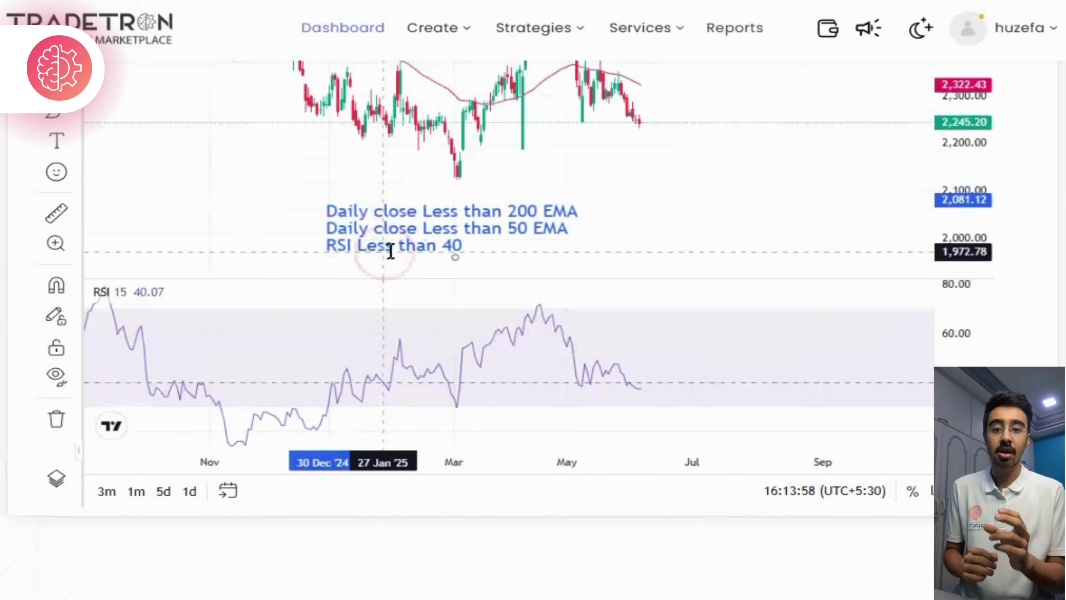
pyautogui.doubleClick(390, 250)
pyautogui.click(588, 425)
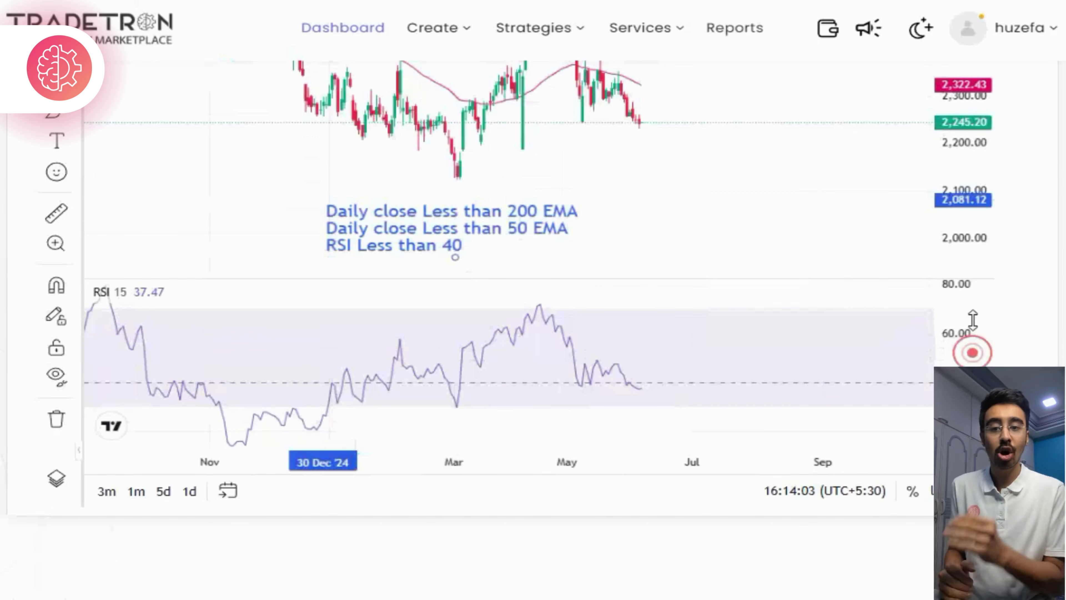
pyautogui.doubleClick(971, 350)
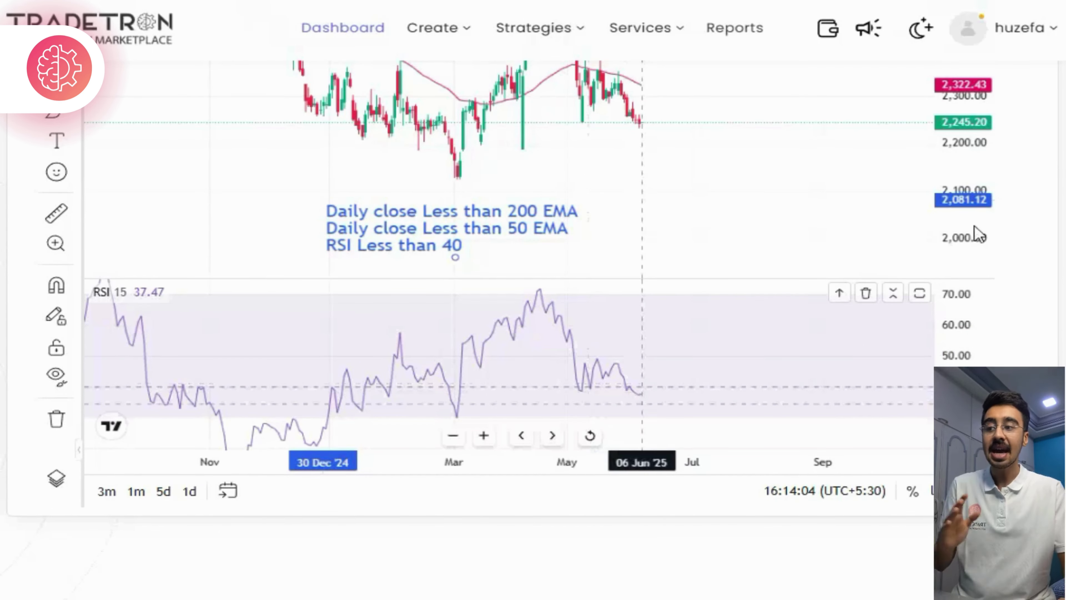
# - Run the EMA screener condition on the NIFTY 50 list
pyautogui.scroll(4, 978, 235)
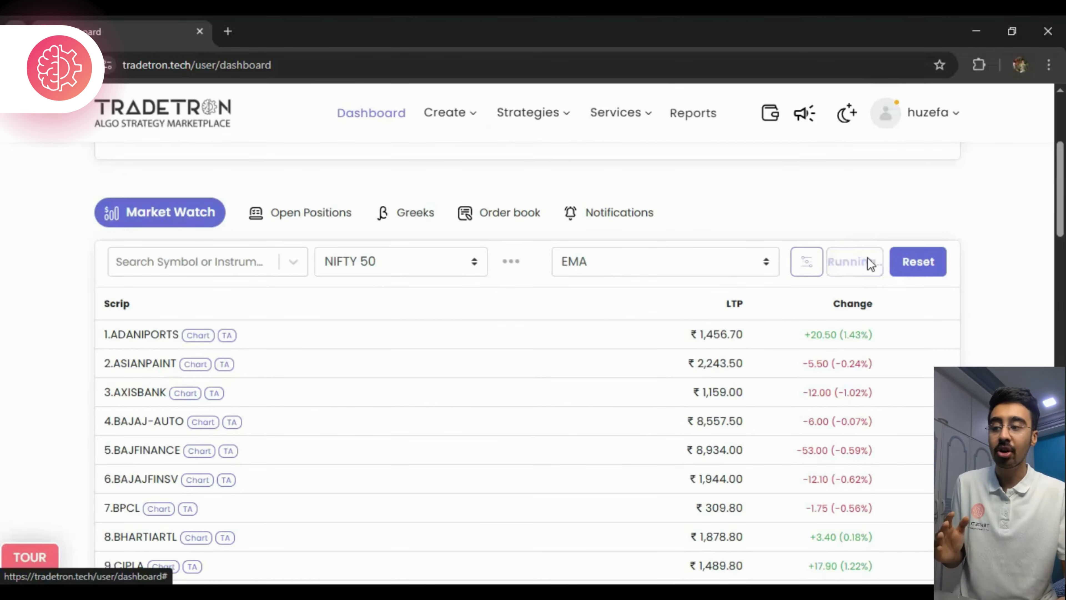
pyautogui.click(868, 263)
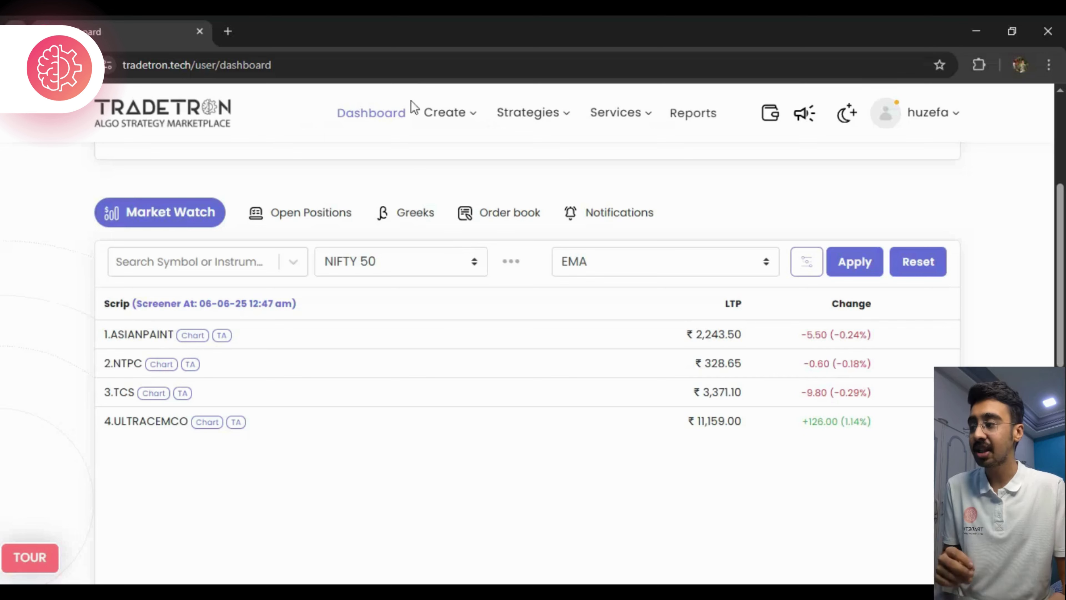
# - Start creating an own strategy in the Option Wizard
pyautogui.click(449, 112)
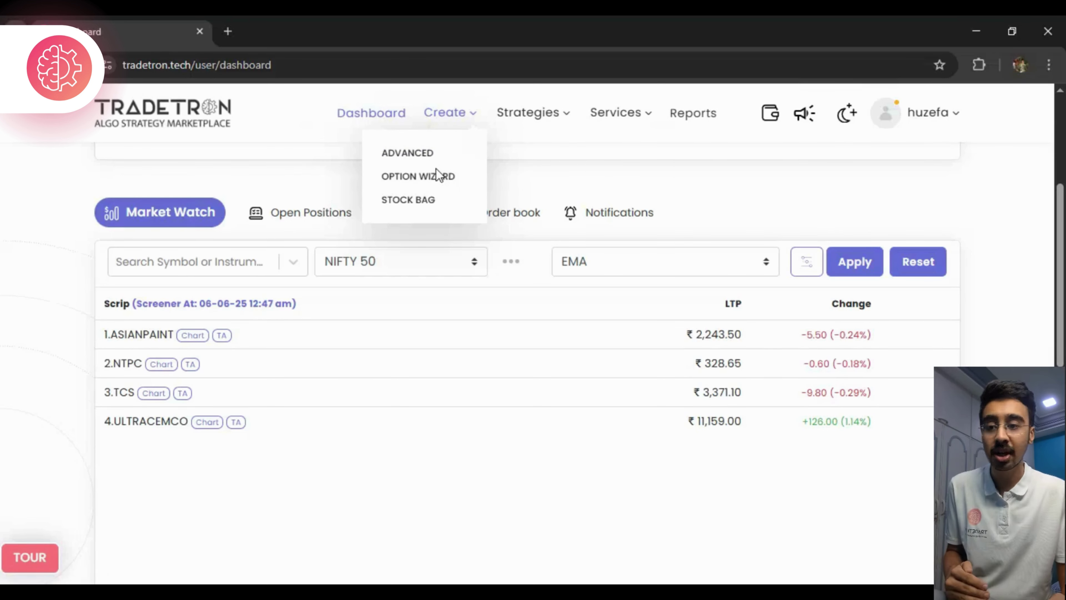
pyautogui.click(430, 177)
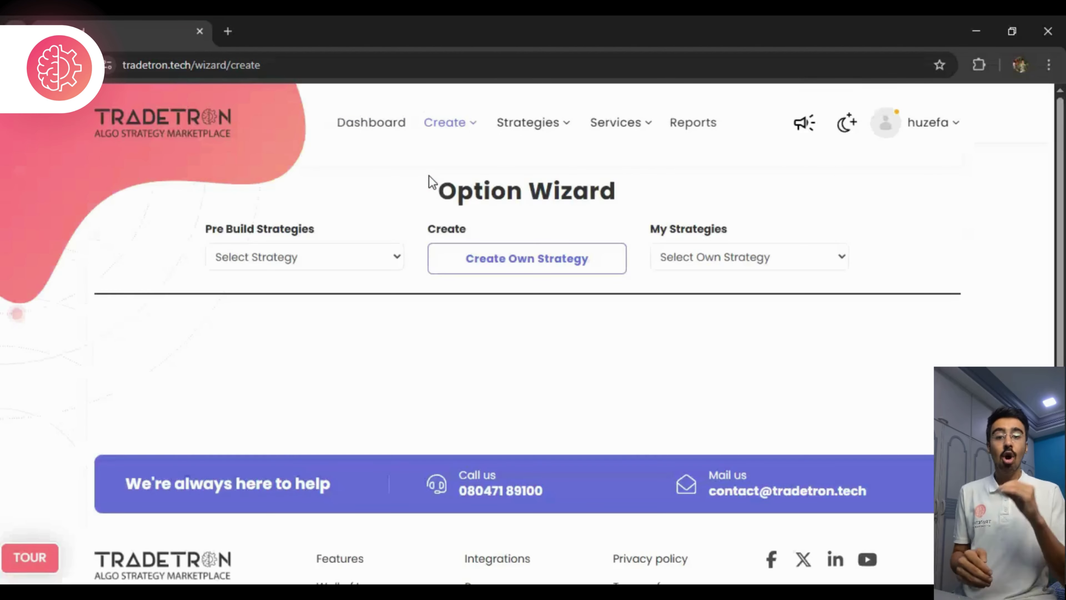
pyautogui.click(507, 271)
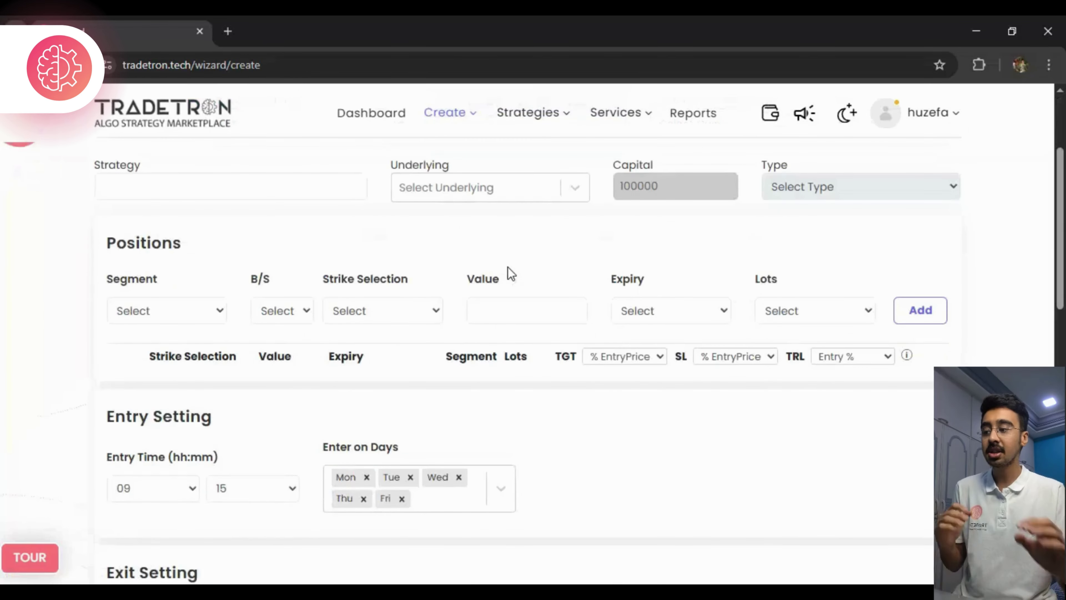
# - Name the new strategy "as wizard strategy"
pyautogui.click(157, 185)
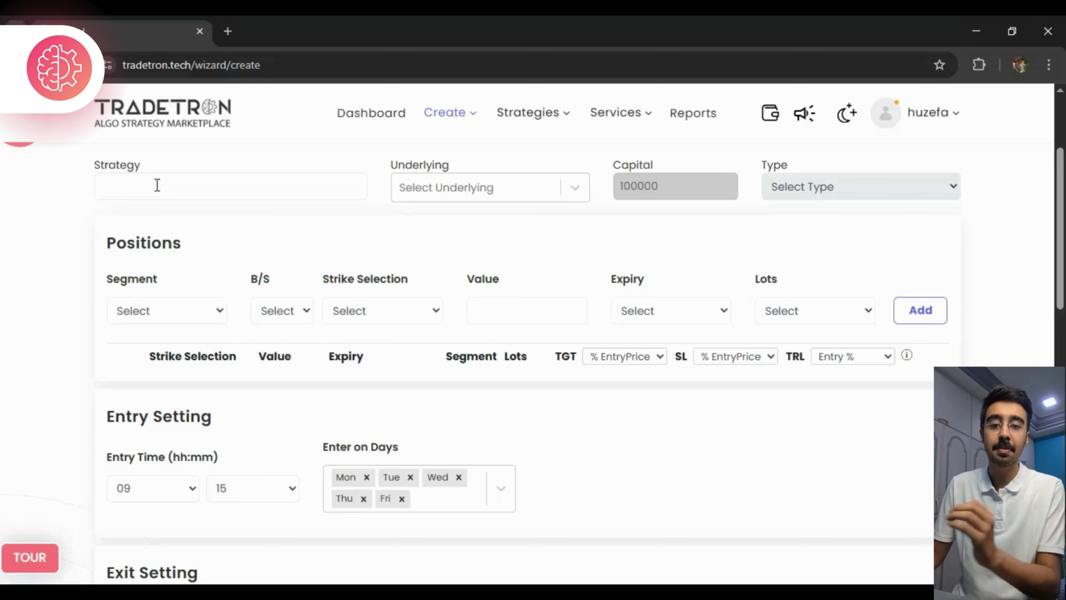
pyautogui.write('a')
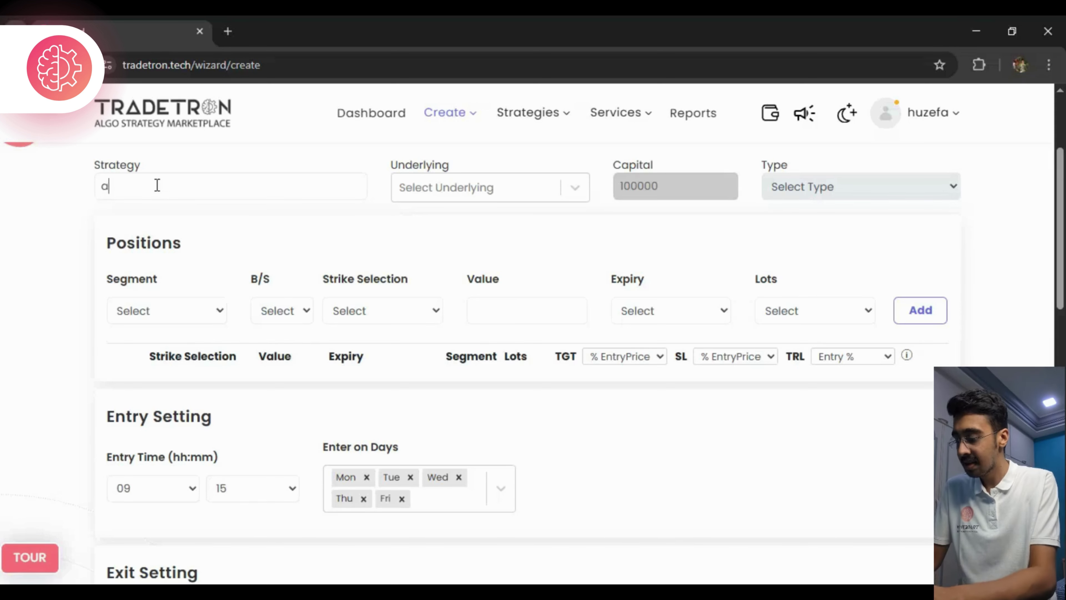
pyautogui.write('s')
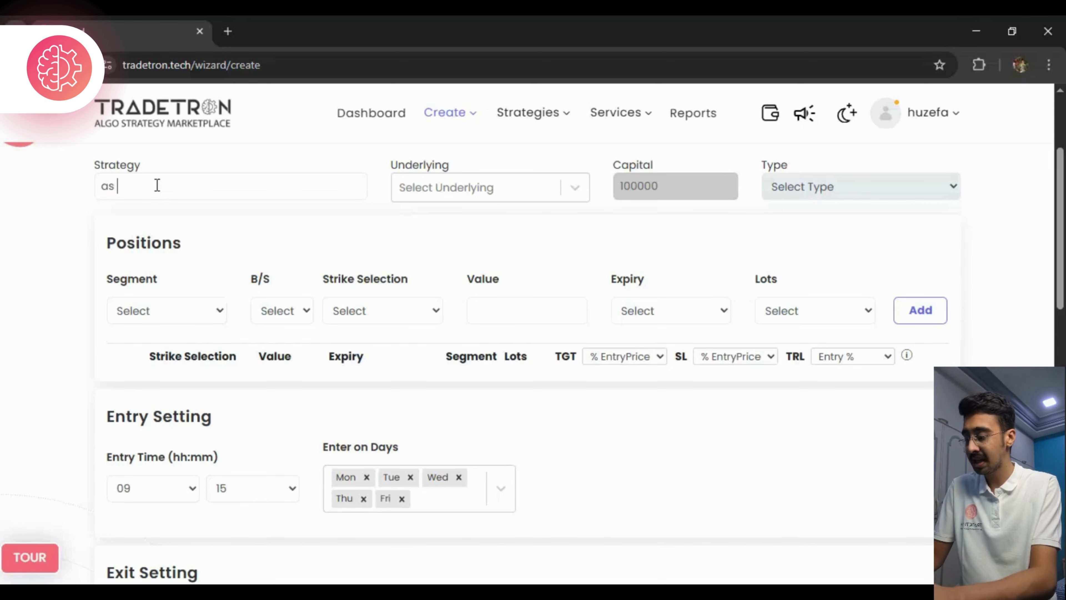
pyautogui.write(' wizard ')
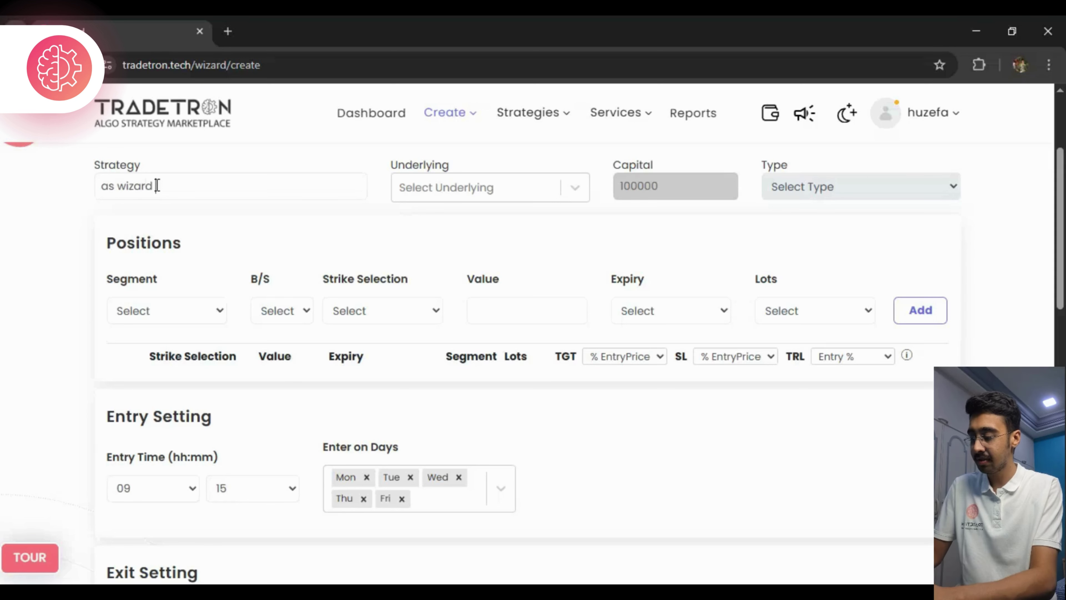
pyautogui.write('strategy')
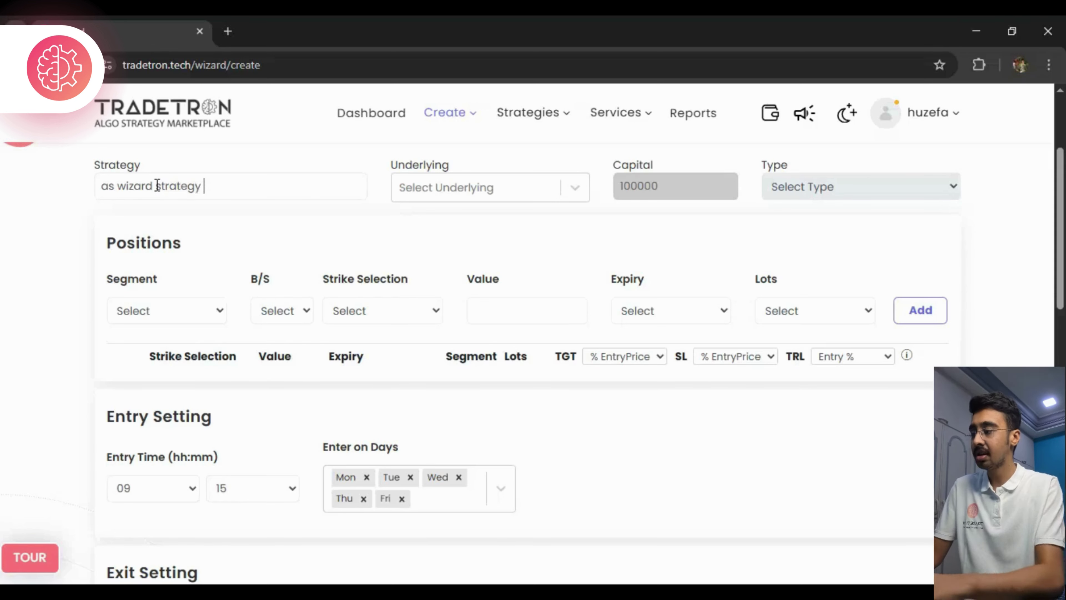
# - Choose ASIAN PAINTS LIMITED (NFO) as the strategy's underlying and set its type to Positional
pyautogui.click(463, 187)
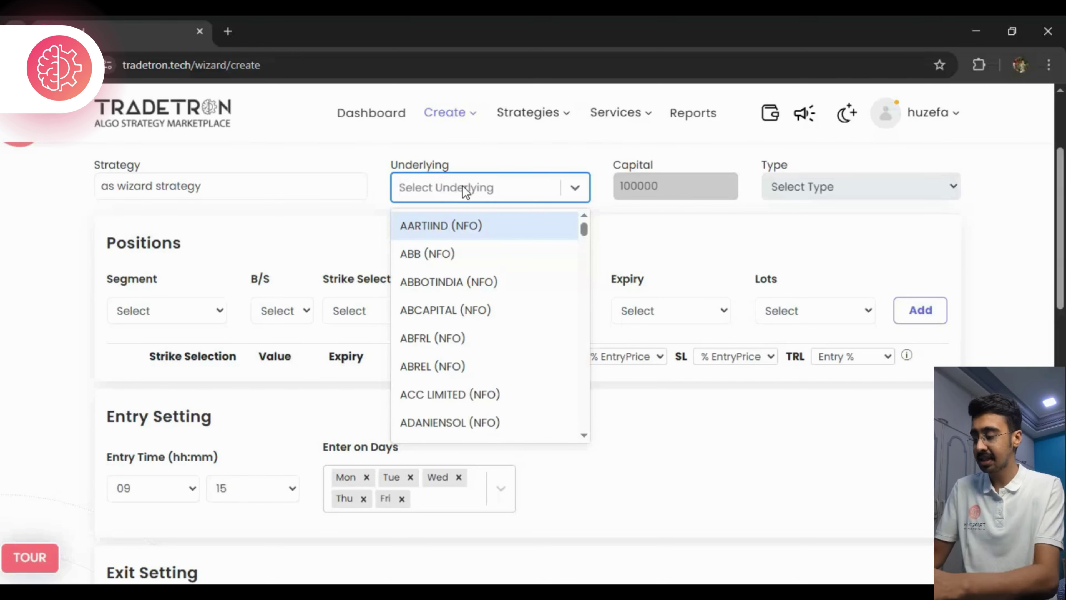
pyautogui.write('asian')
pyautogui.click(454, 225)
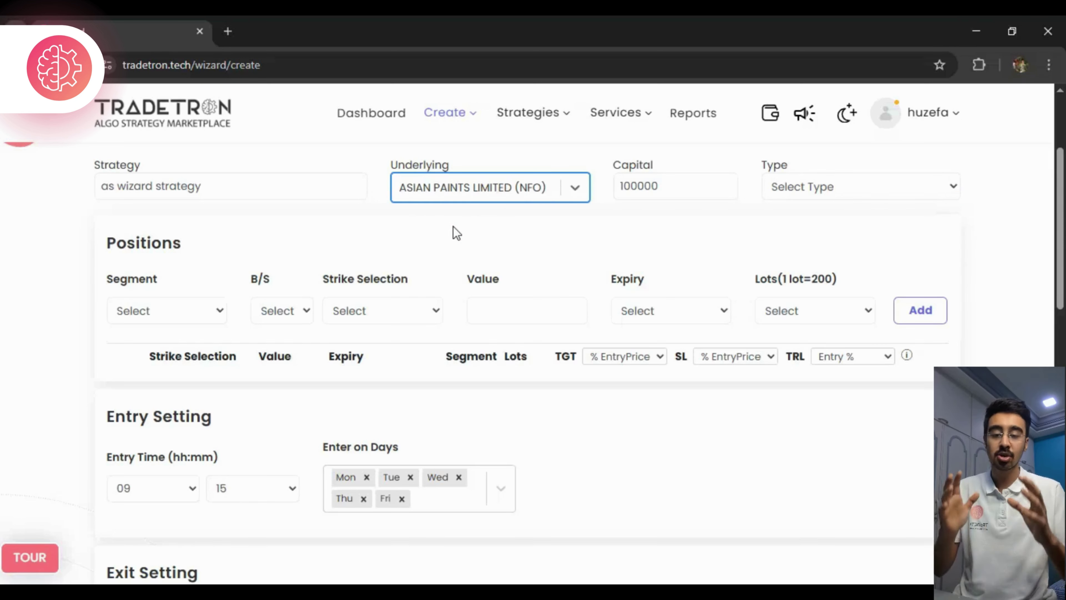
pyautogui.click(793, 187)
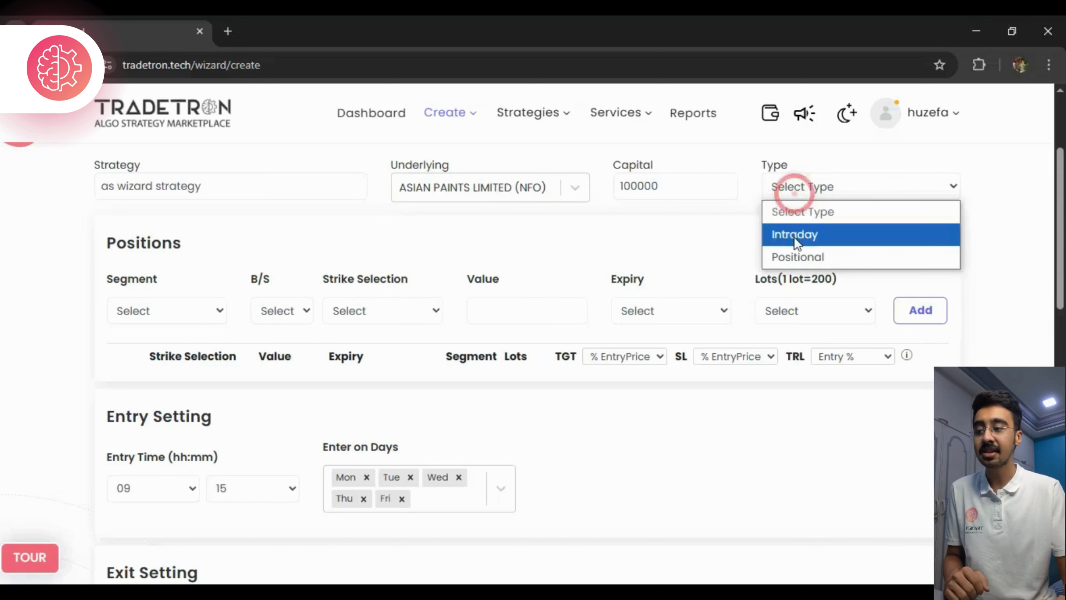
pyautogui.click(799, 249)
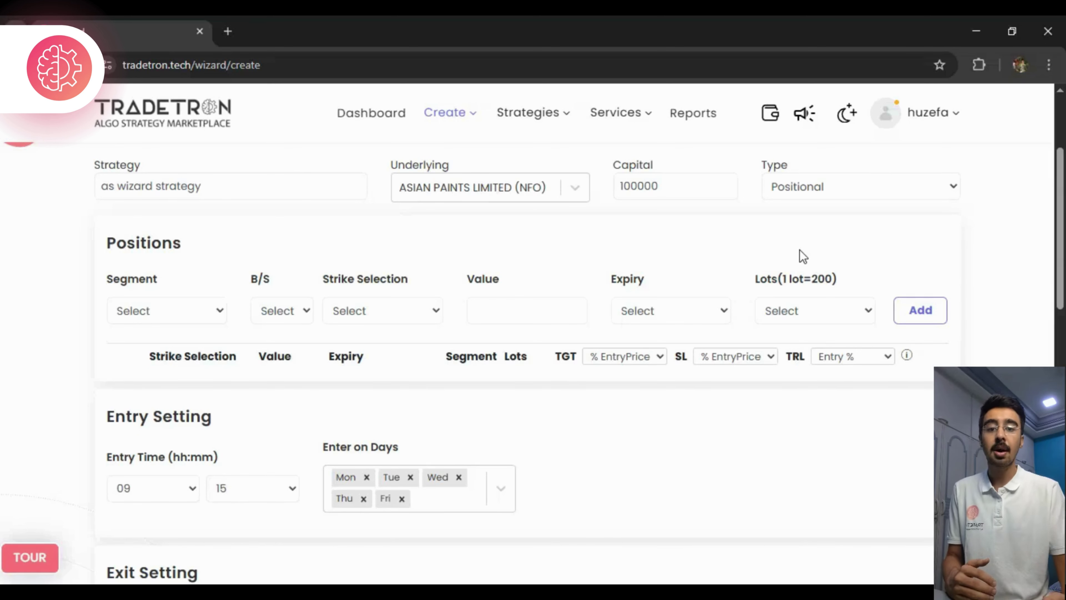
pyautogui.scroll(-2, 794, 264)
pyautogui.scroll(2, 786, 273)
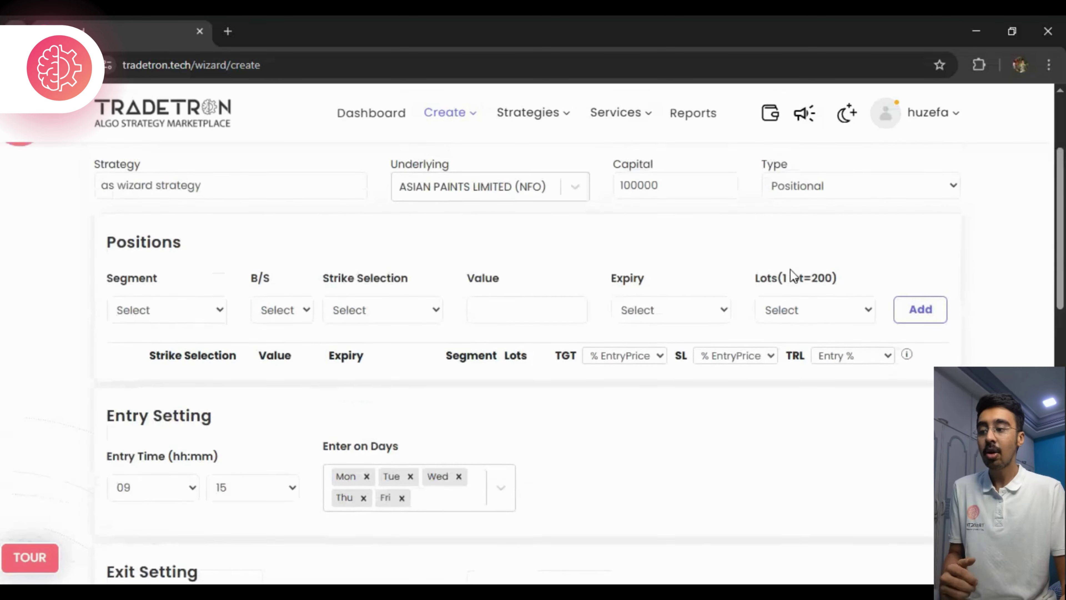
# - Define the first position as a CE buy with ATM Futures strike selection and the ATM value
pyautogui.click(149, 313)
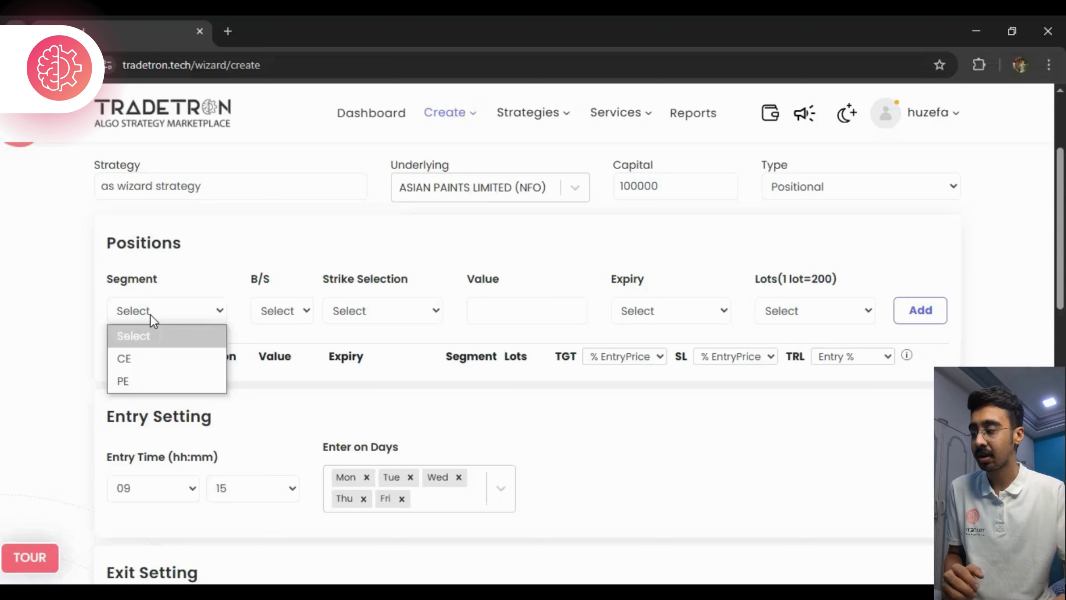
pyautogui.click(145, 355)
pyautogui.click(300, 313)
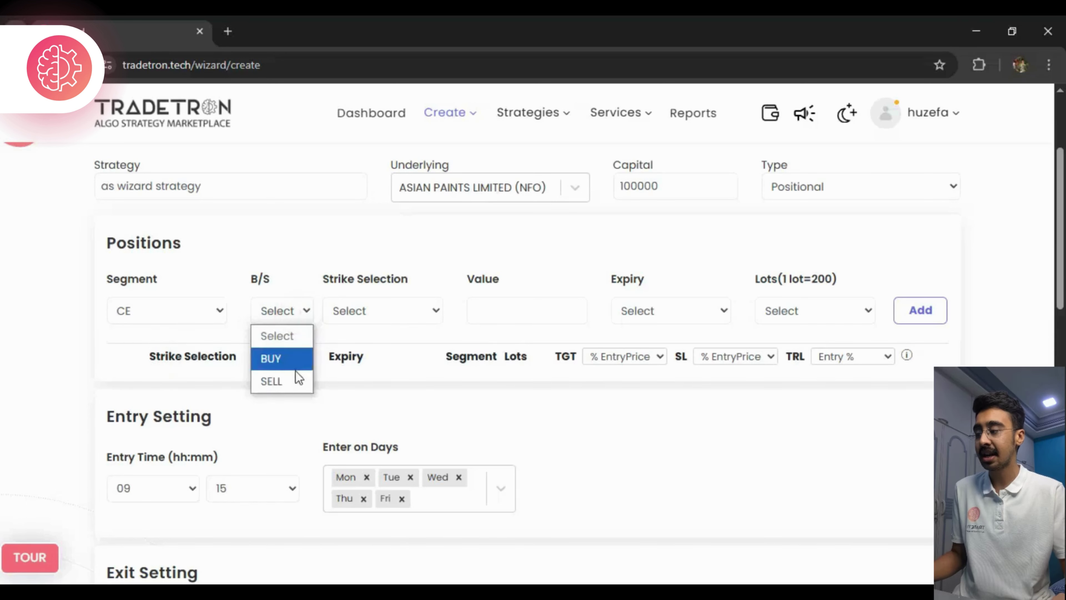
pyautogui.click(293, 361)
pyautogui.click(355, 312)
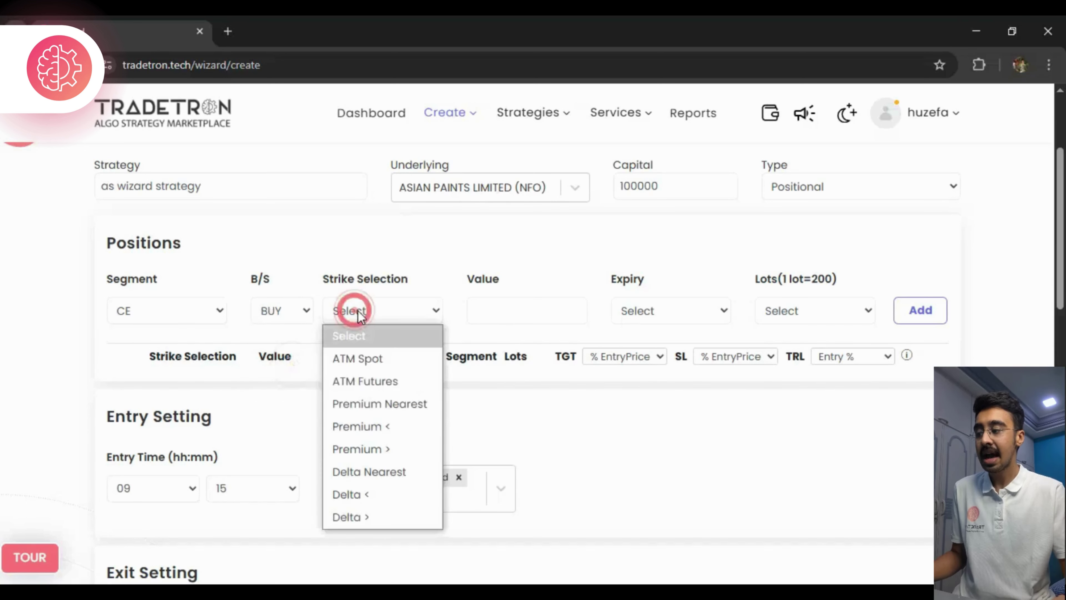
pyautogui.click(371, 380)
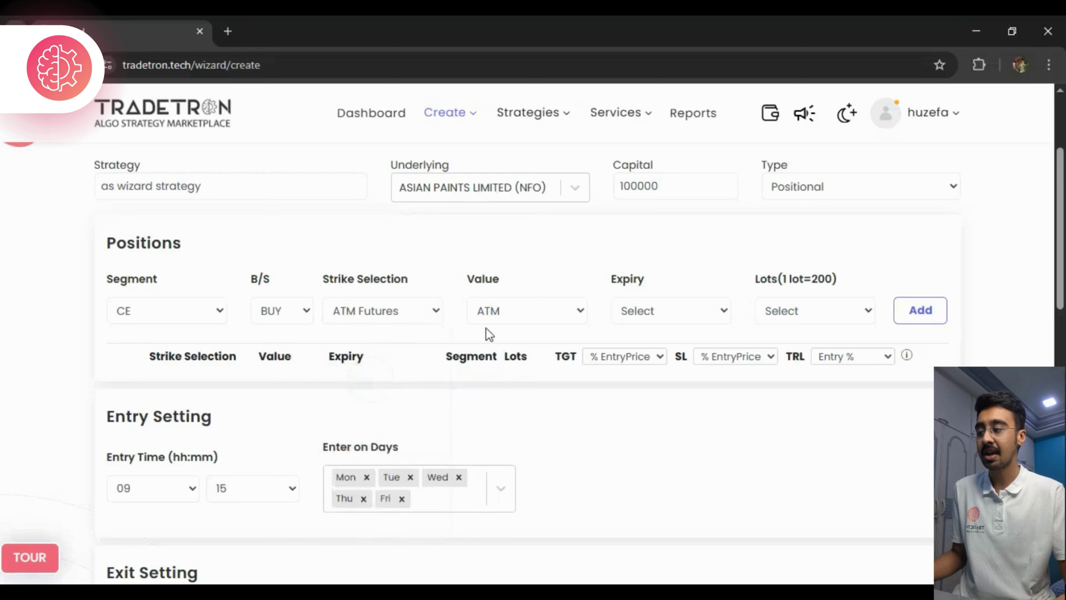
pyautogui.click(500, 310)
pyautogui.click(500, 311)
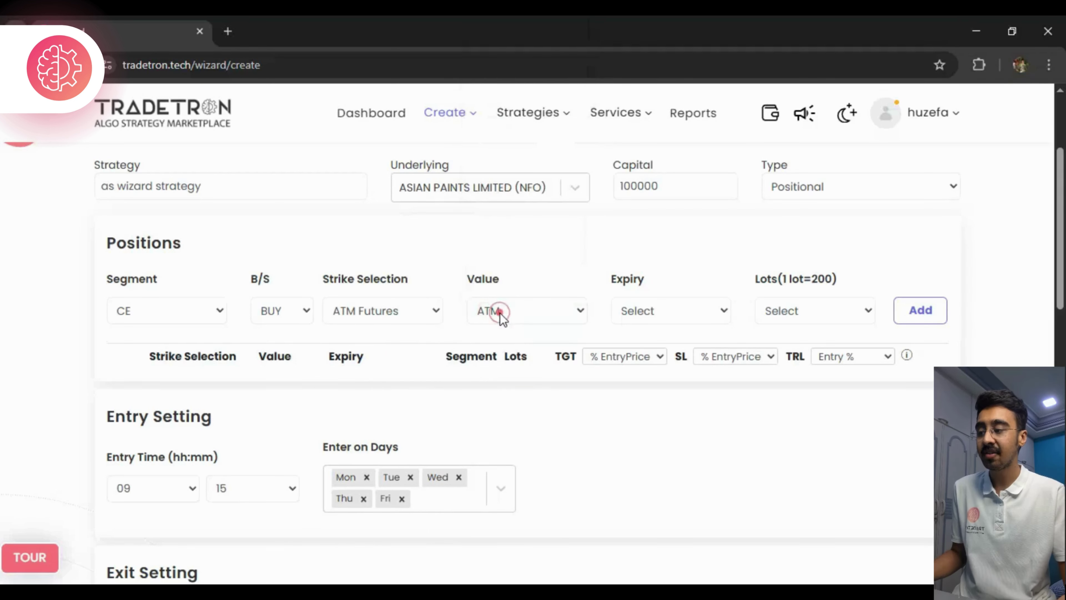
# - Give the CE buy position a Current Month expiry and 1 lot, and add it to the strategy
pyautogui.click(627, 313)
pyautogui.click(637, 402)
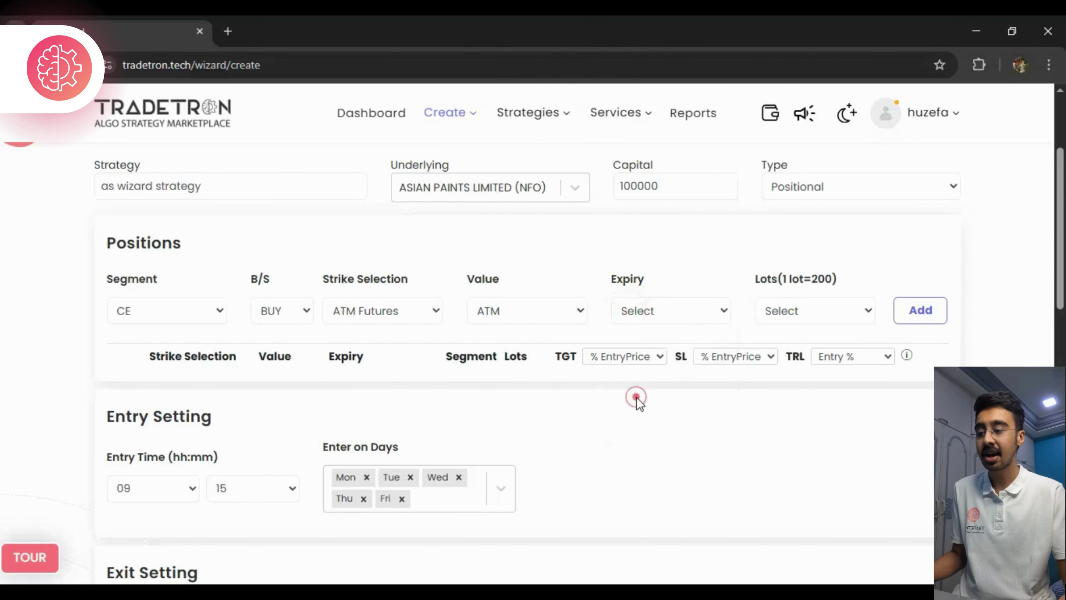
pyautogui.click(793, 316)
pyautogui.click(797, 360)
pyautogui.click(932, 317)
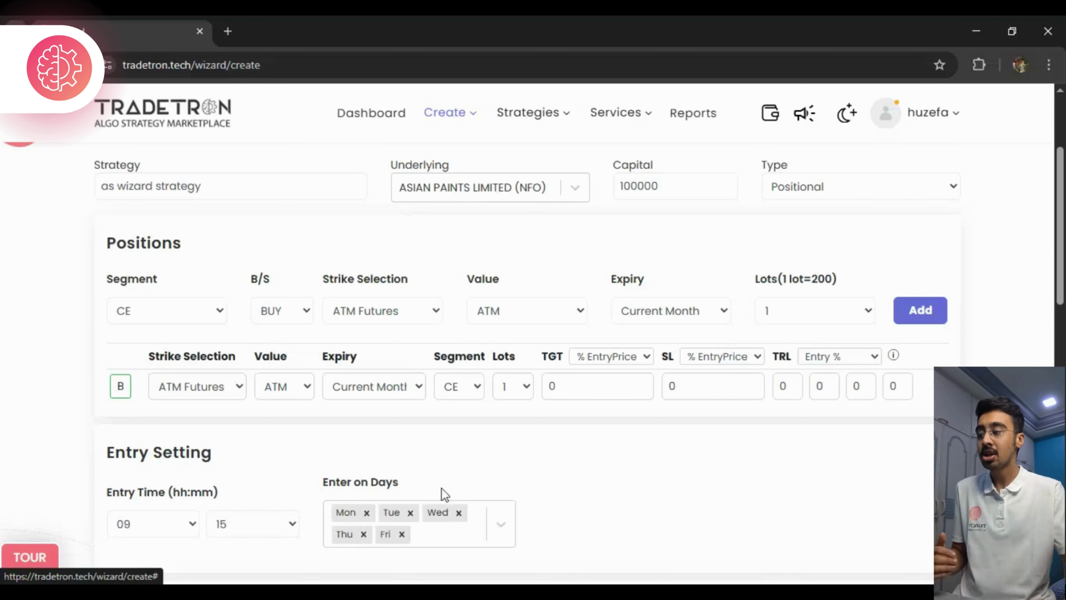
# - Add a second CE position as a SELL at OTM 2, keeping ATM Futures, Current Month expiry and 1 lot
pyautogui.click(282, 310)
pyautogui.click(281, 381)
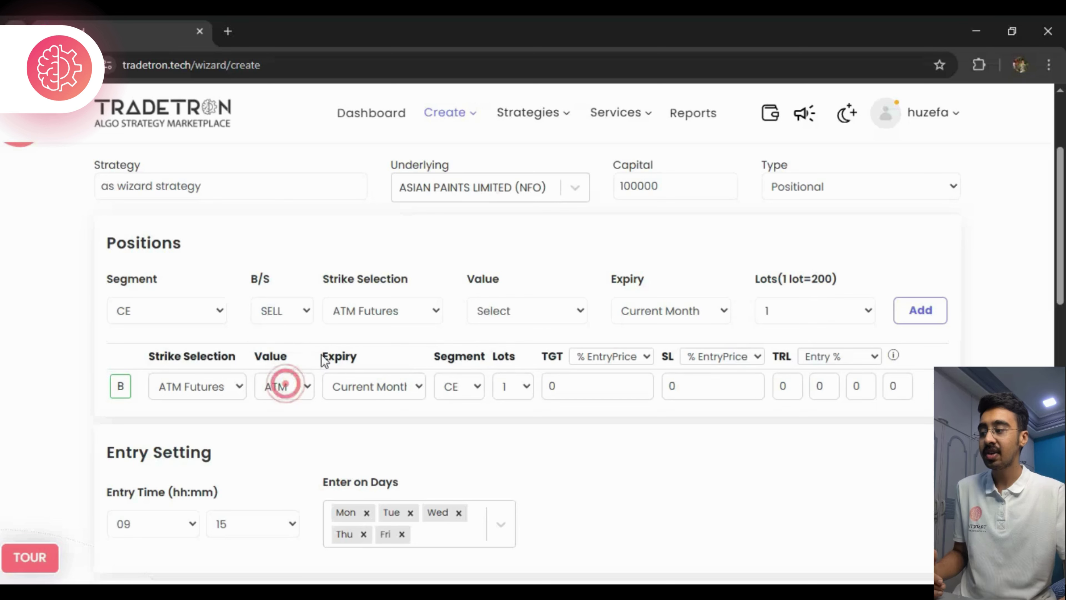
pyautogui.click(492, 313)
pyautogui.scroll(-10, 517, 198)
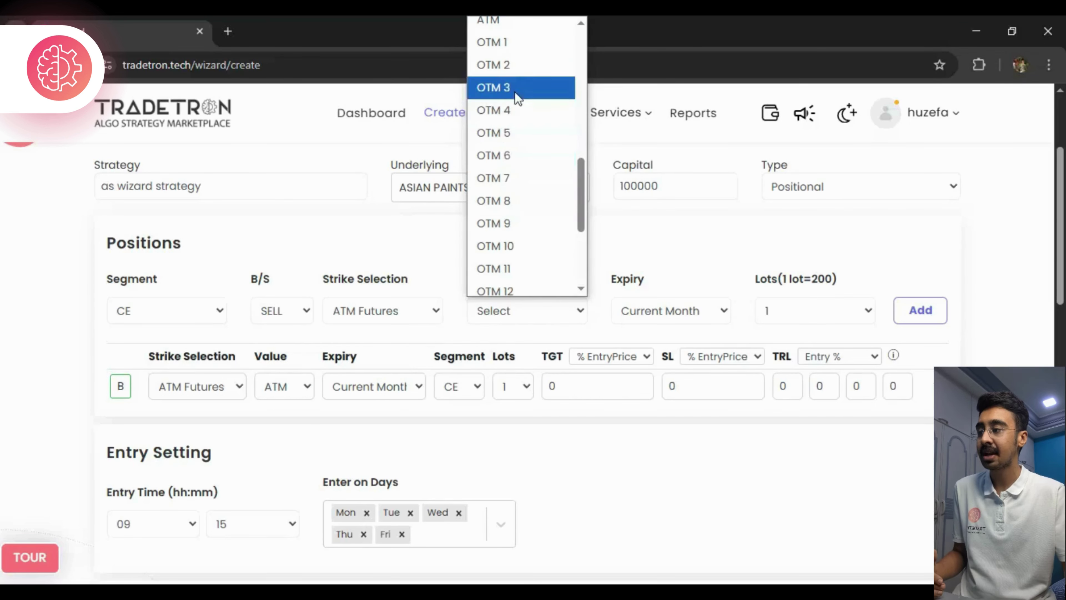
pyautogui.click(514, 70)
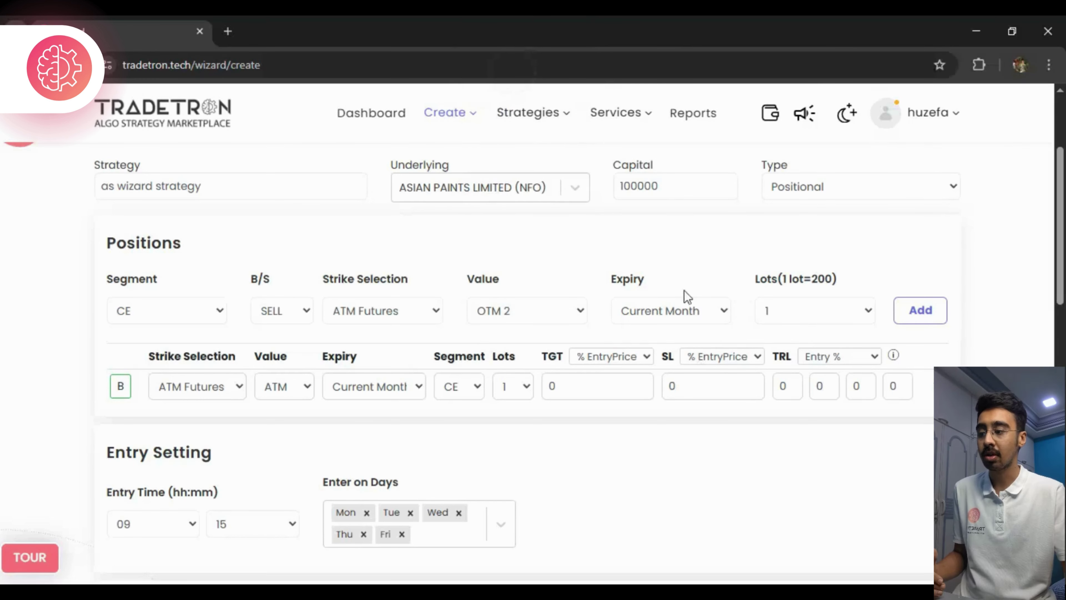
pyautogui.click(934, 316)
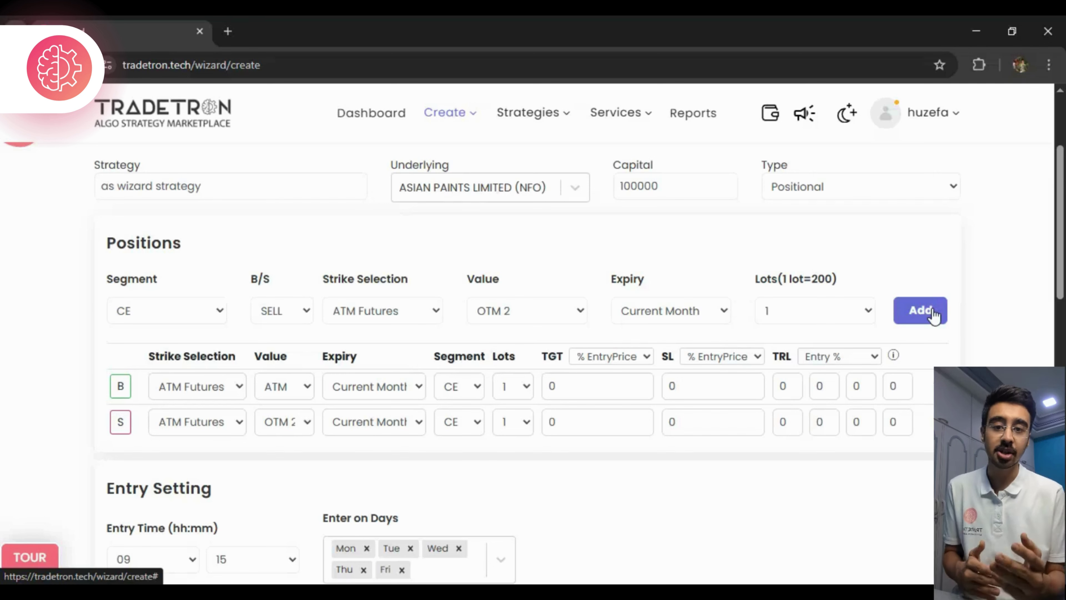
# - Examine the target and stop-loss fields of the buy and sell positions
pyautogui.scroll(-2, 787, 434)
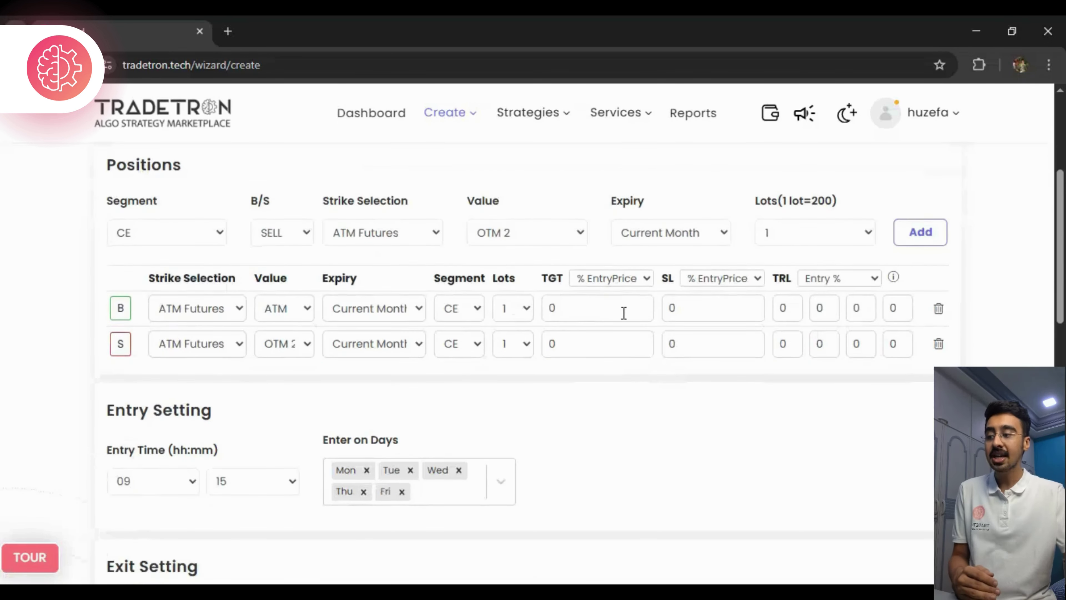
pyautogui.click(622, 309)
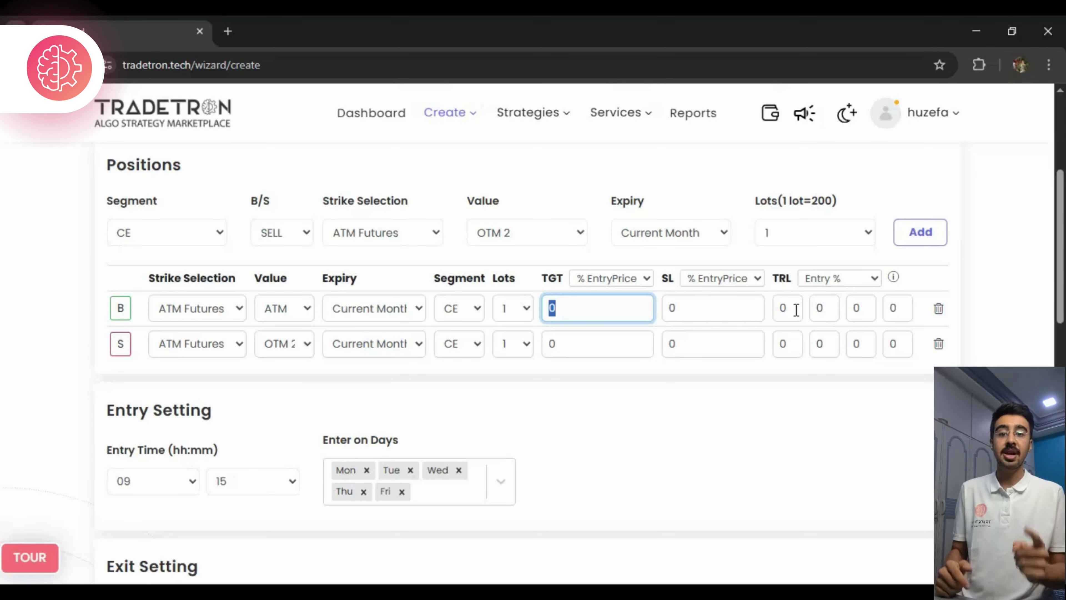
pyautogui.click(768, 380)
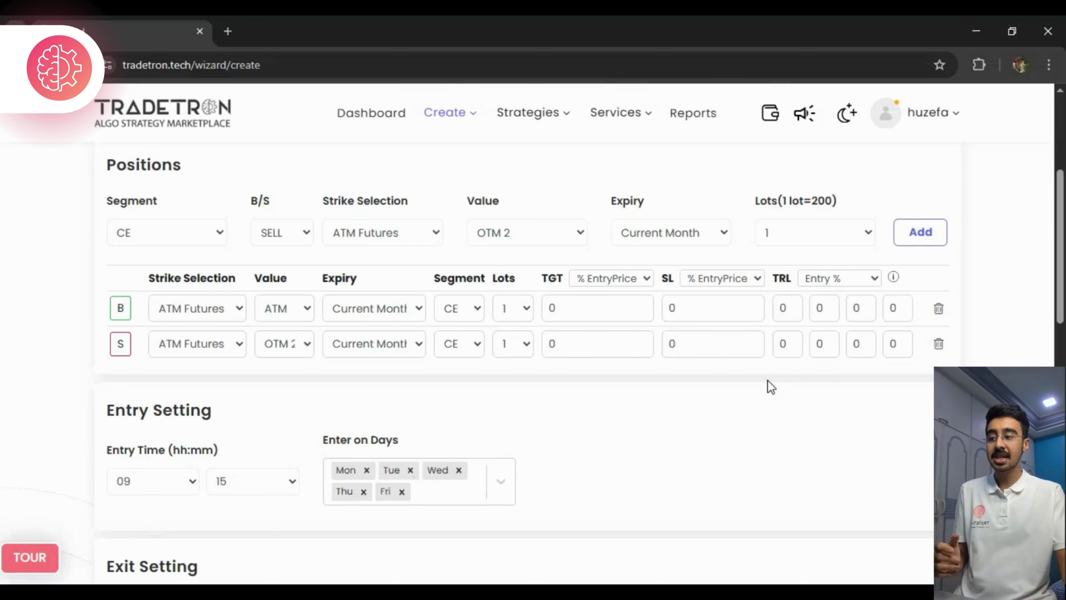
pyautogui.click(717, 308)
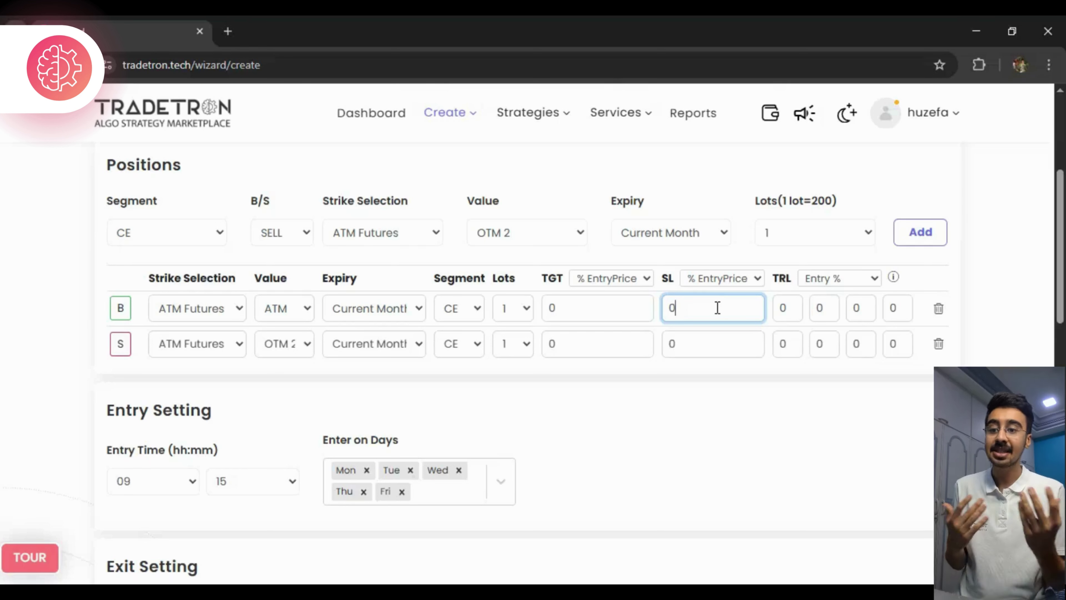
pyautogui.click(612, 312)
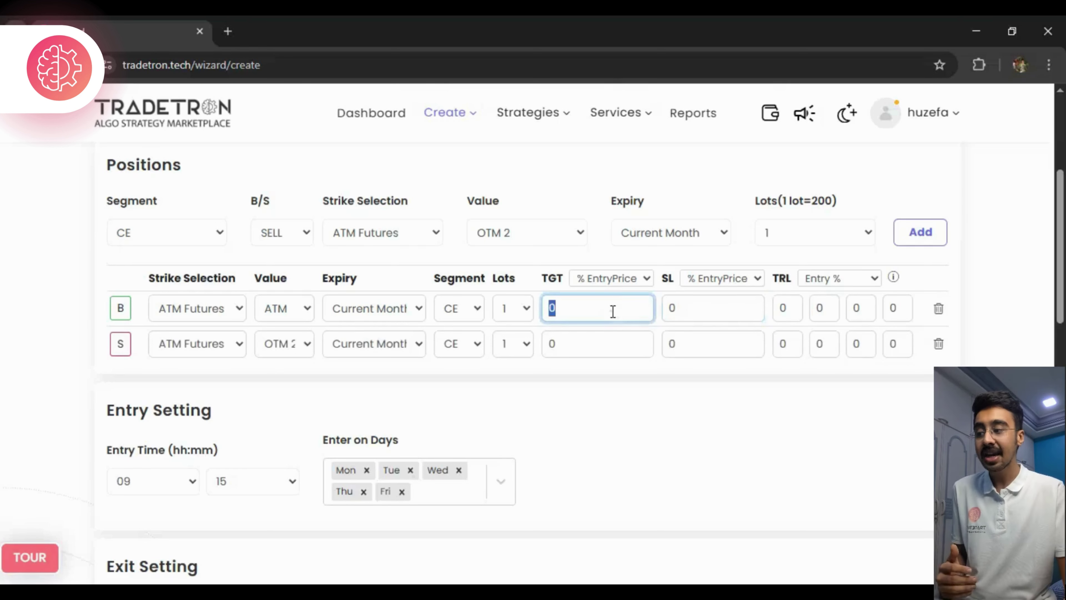
pyautogui.click(708, 311)
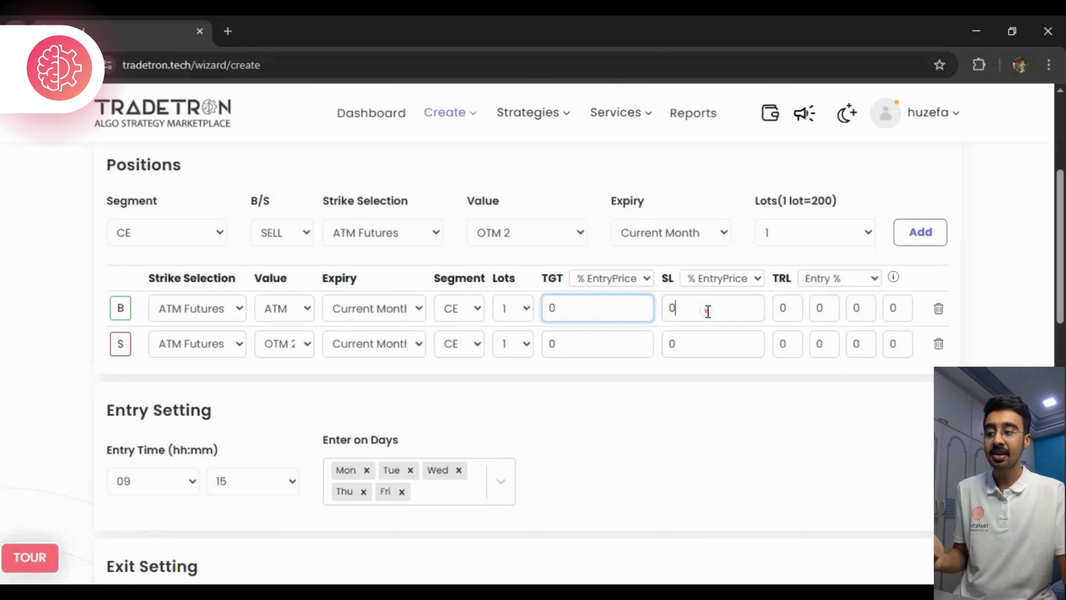
pyautogui.click(594, 351)
pyautogui.click(711, 344)
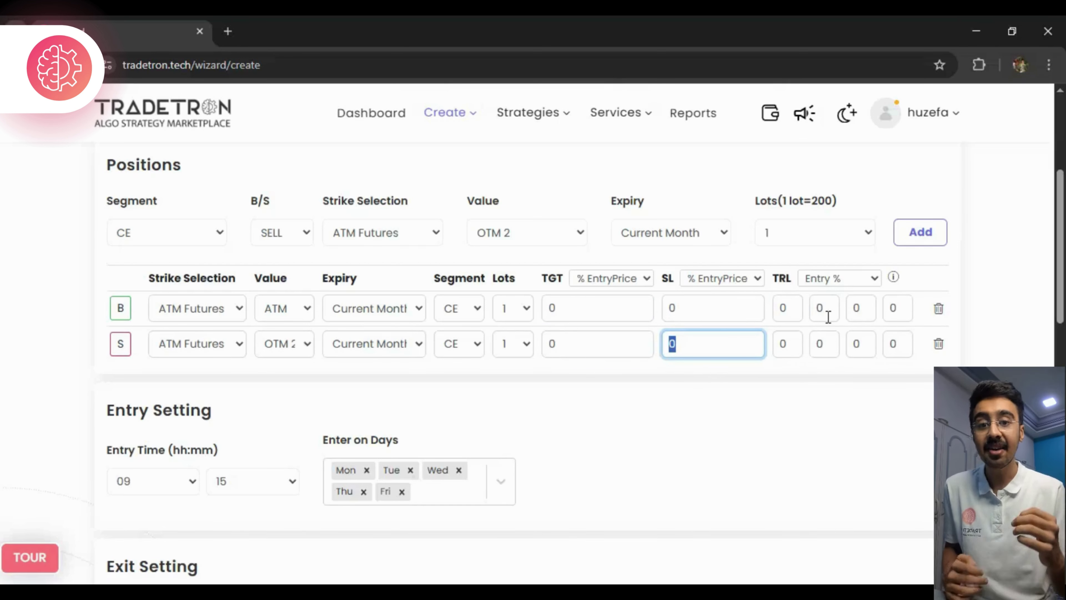
# - Set the trailing type of the positions to SL %
pyautogui.click(857, 279)
pyautogui.click(837, 341)
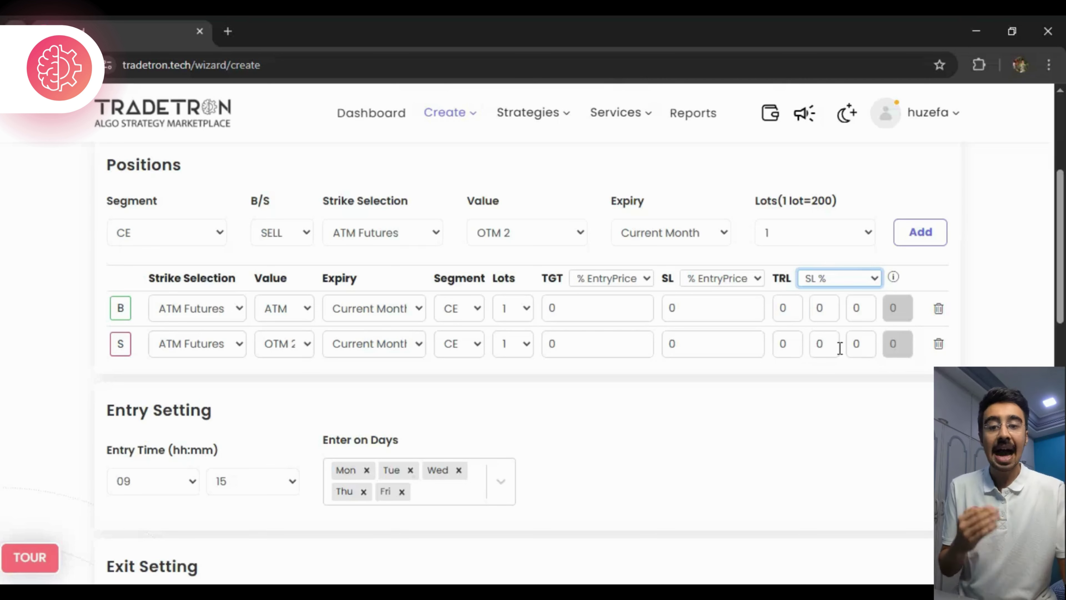
# - Set the sell position's three trailing values to 50, 1 and 1
pyautogui.click(802, 345)
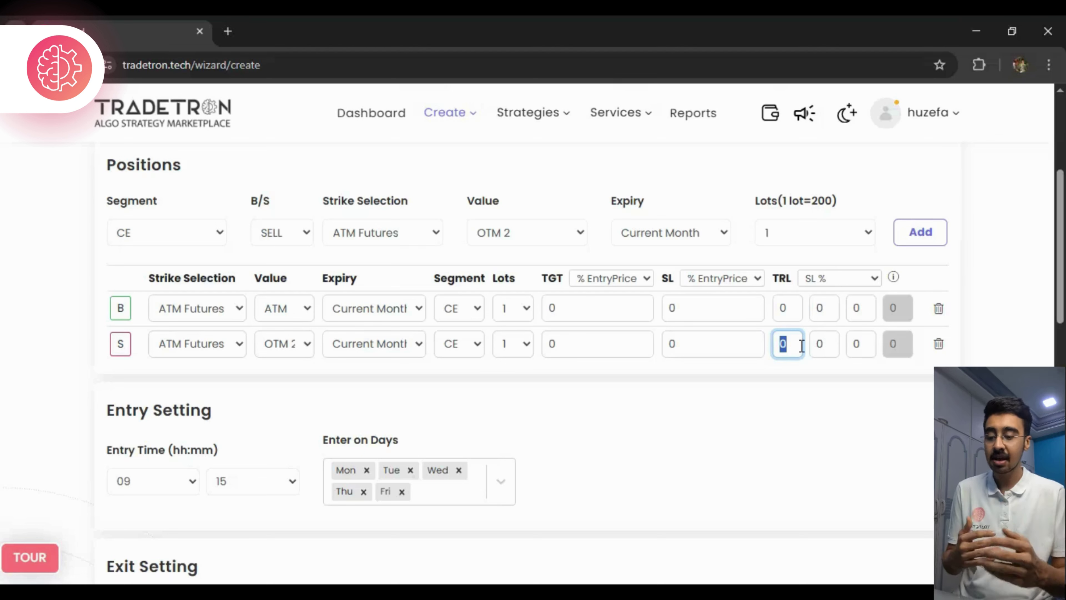
pyautogui.write('50')
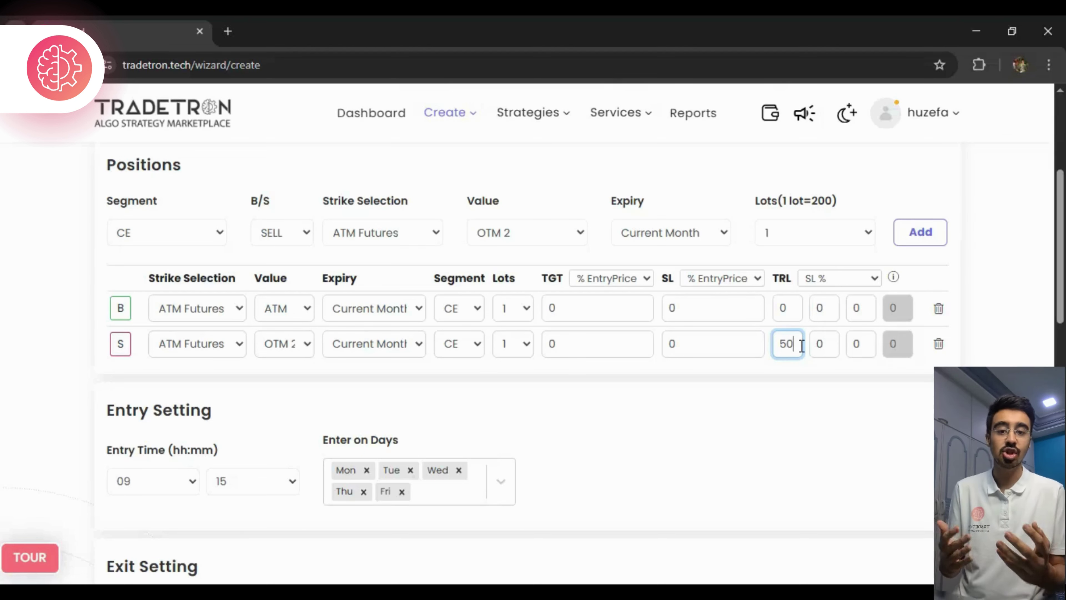
pyautogui.click(830, 351)
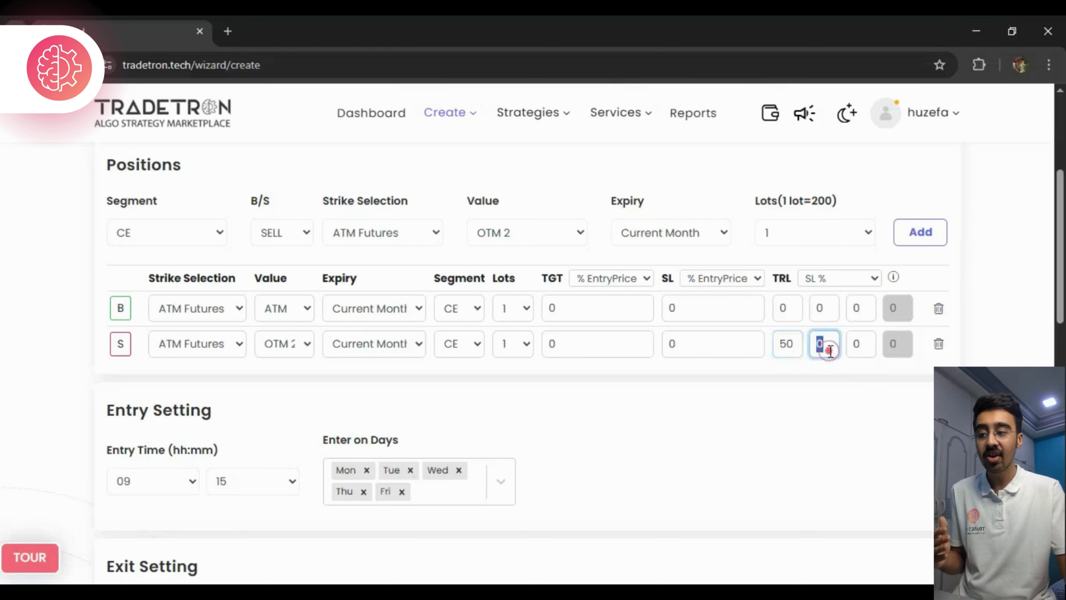
pyautogui.write('1')
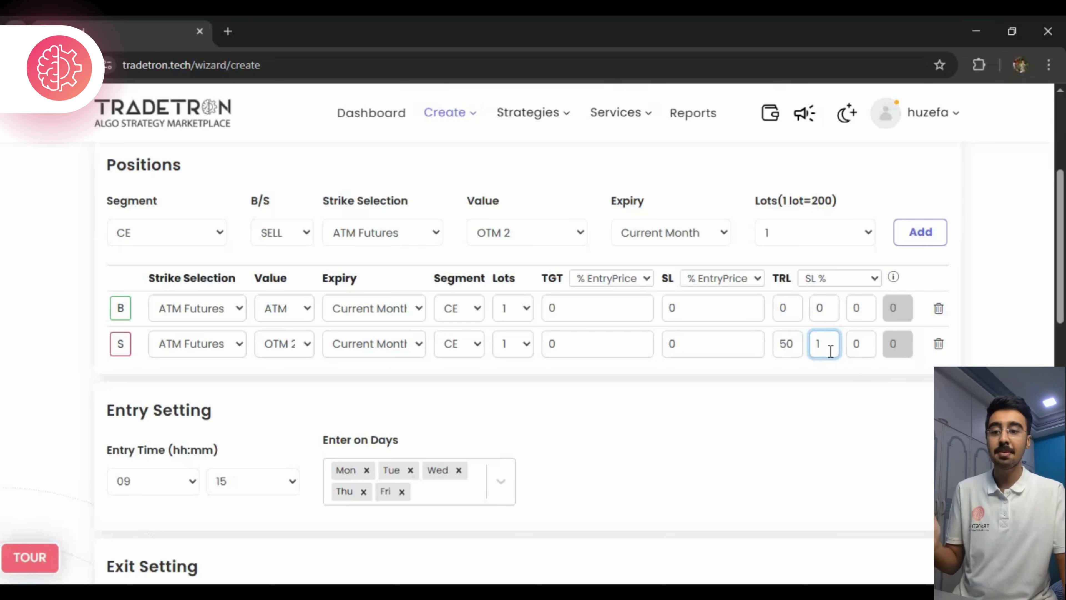
pyautogui.click(860, 343)
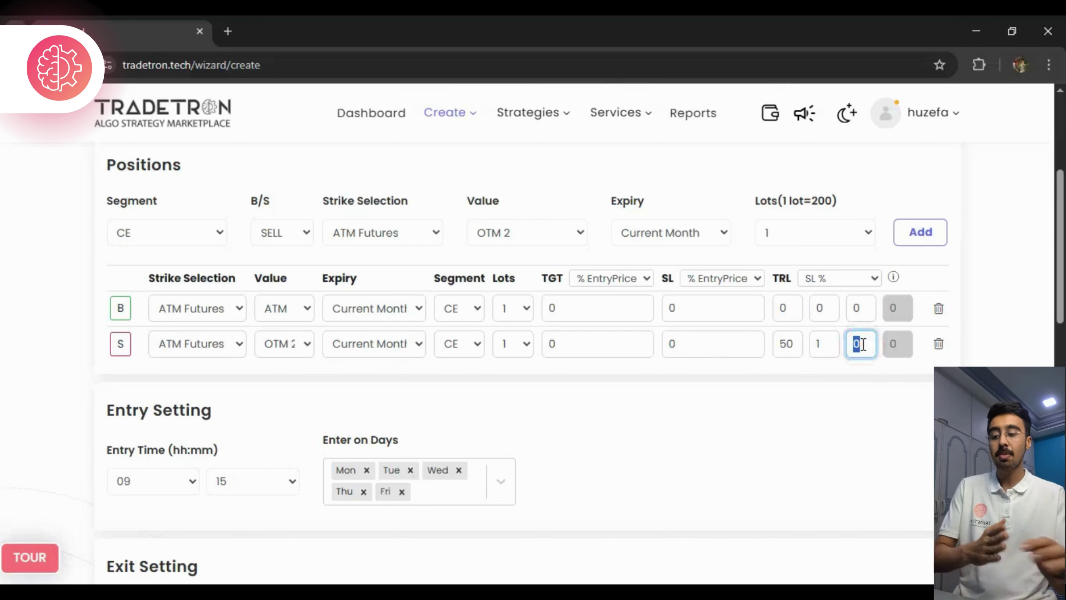
pyautogui.write('1')
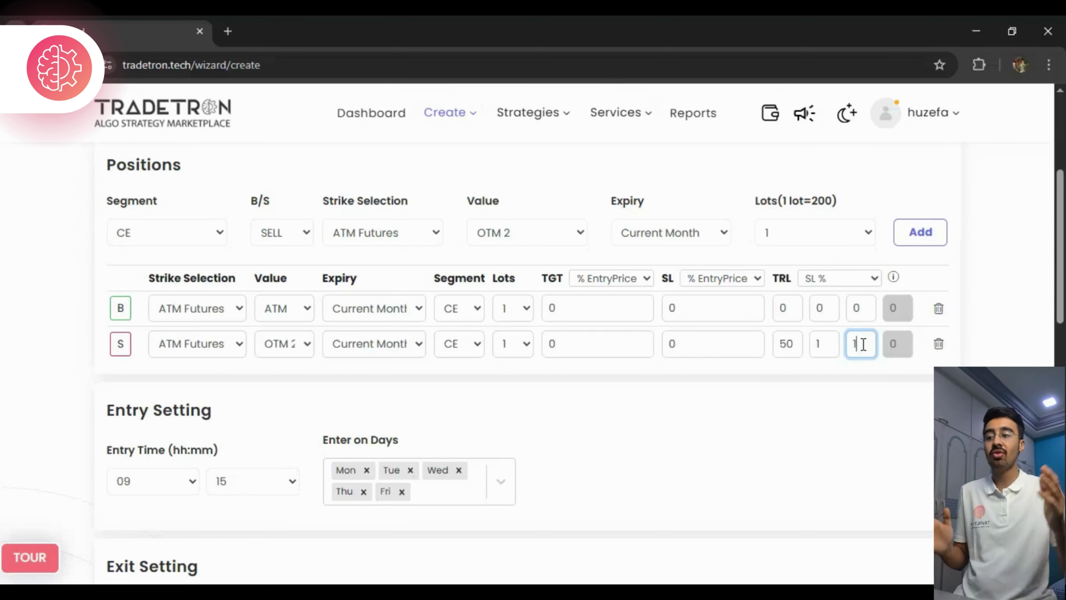
# - Reset all three trailing values of the sell position to 0
pyautogui.scroll(-2, 852, 378)
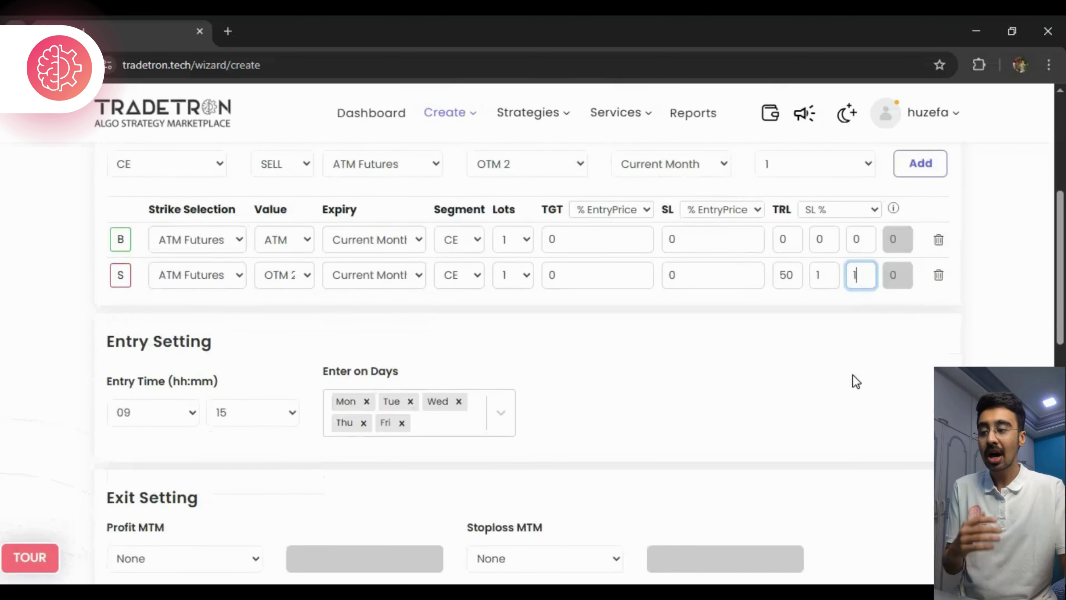
pyautogui.press('BackSpace')
pyautogui.click(822, 265)
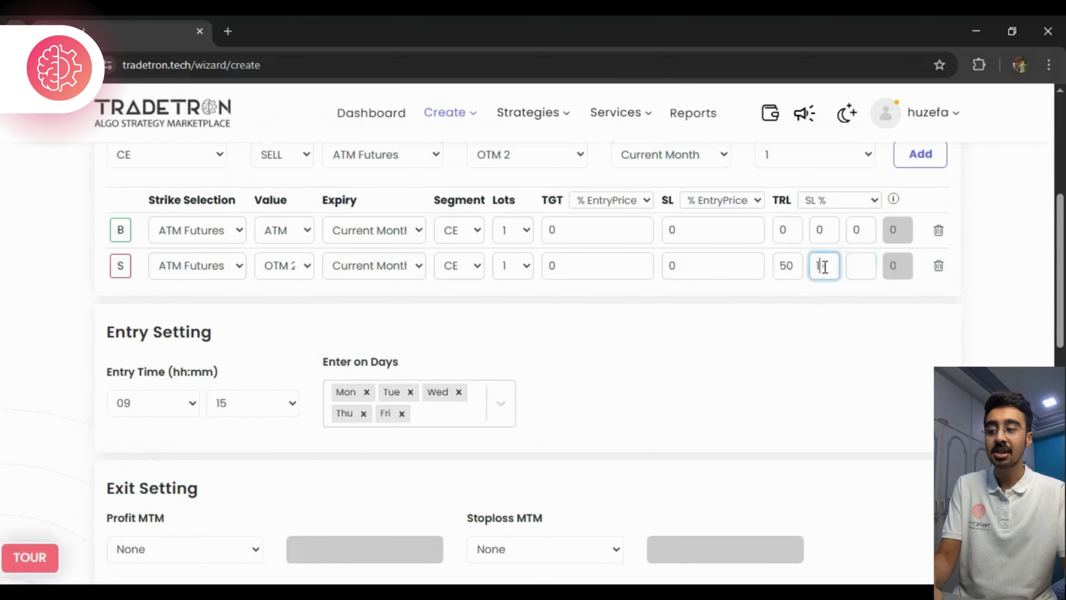
pyautogui.press('BackSpace')
pyautogui.click(800, 269)
pyautogui.press('BackSpace')
pyautogui.press('BackSpace')
pyautogui.write('0')
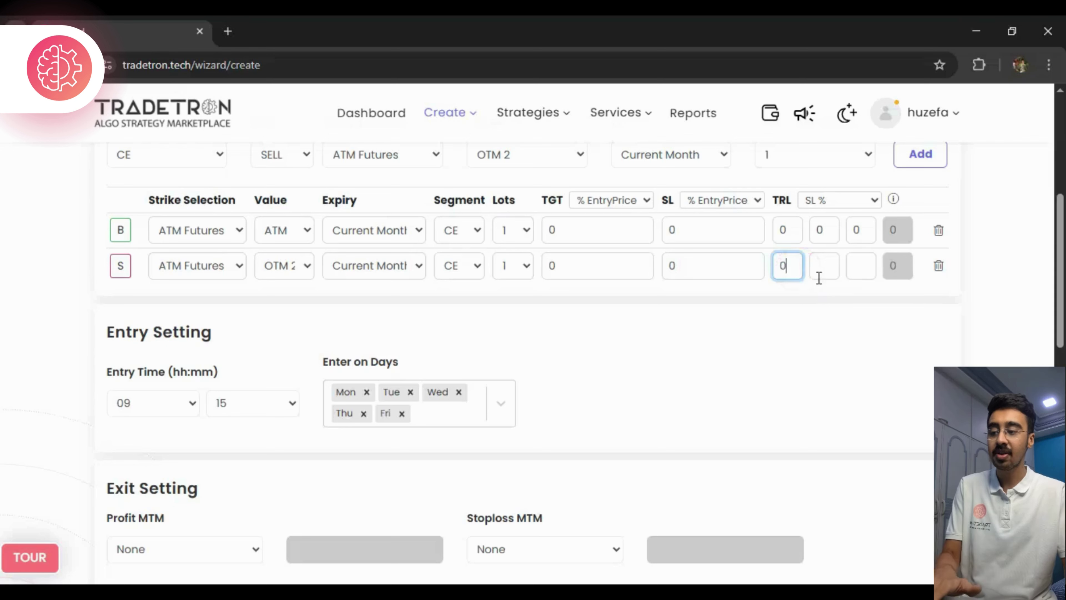
pyautogui.click(823, 269)
pyautogui.write('0')
pyautogui.click(861, 263)
pyautogui.write('0')
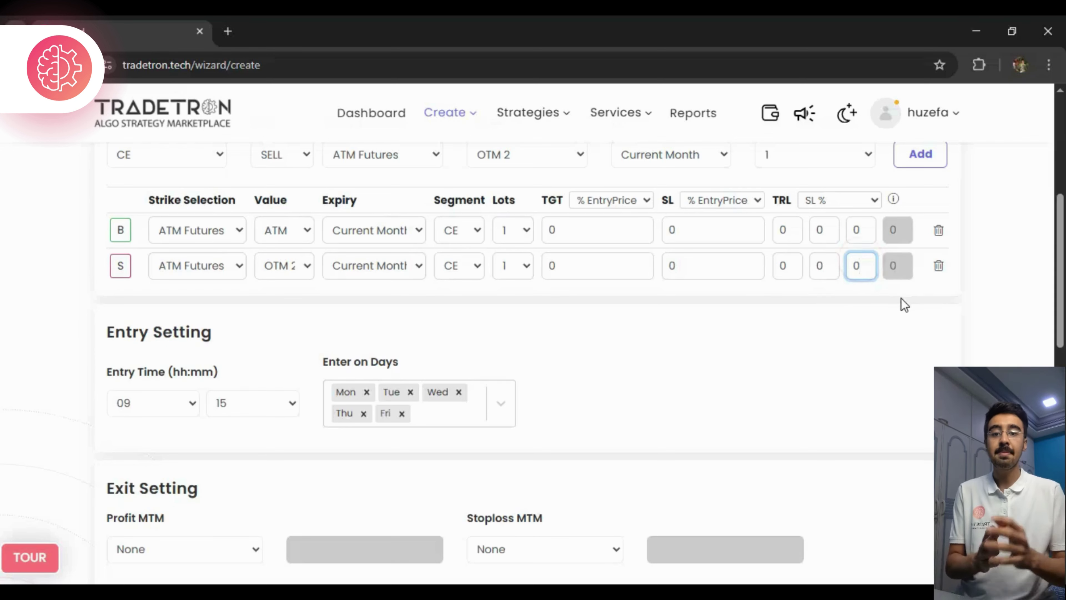